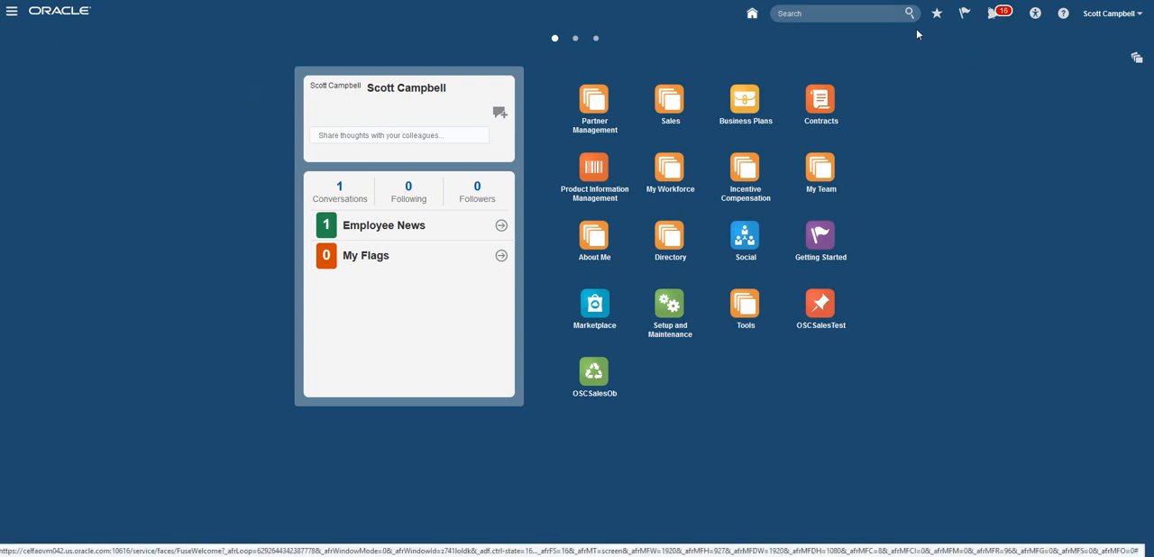
# Step: Create a sandbox named SAndbox00098 with SAndbox00098 as its description, and acknowledge its creation
pyautogui.click(1105, 17)
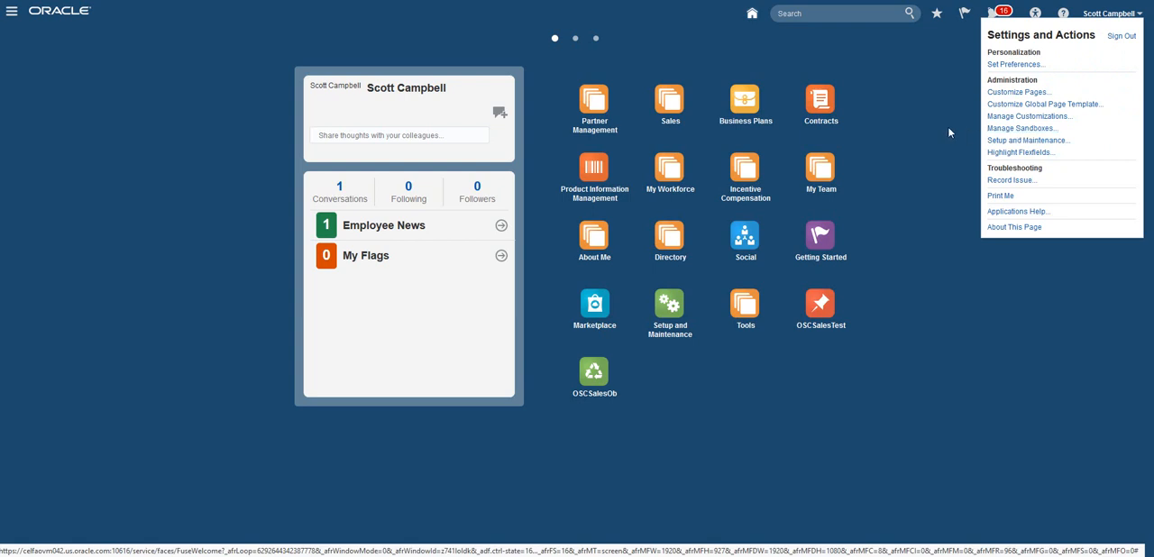
pyautogui.click(1011, 131)
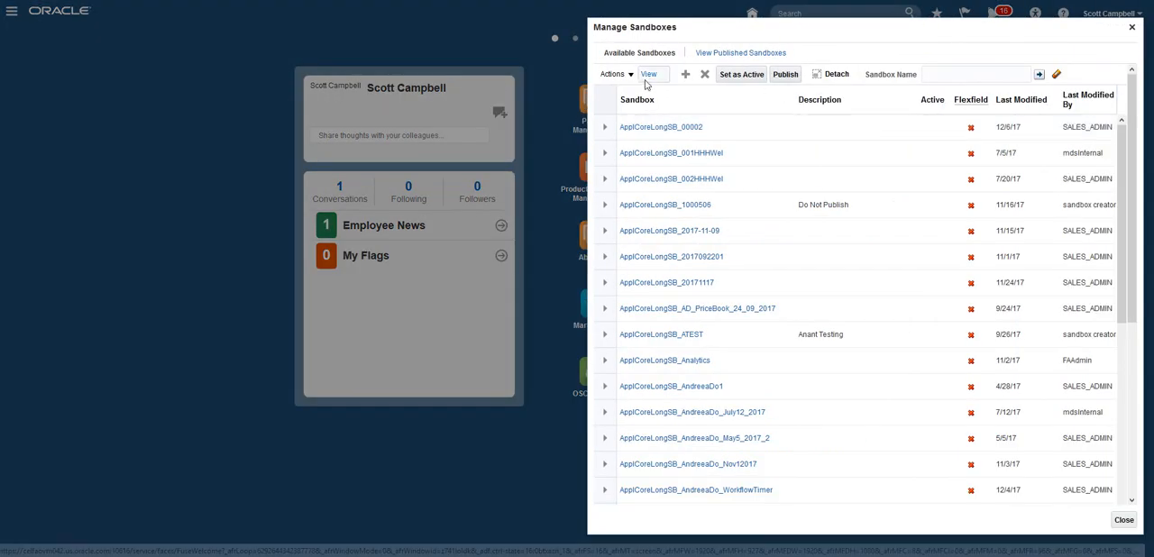
pyautogui.click(684, 75)
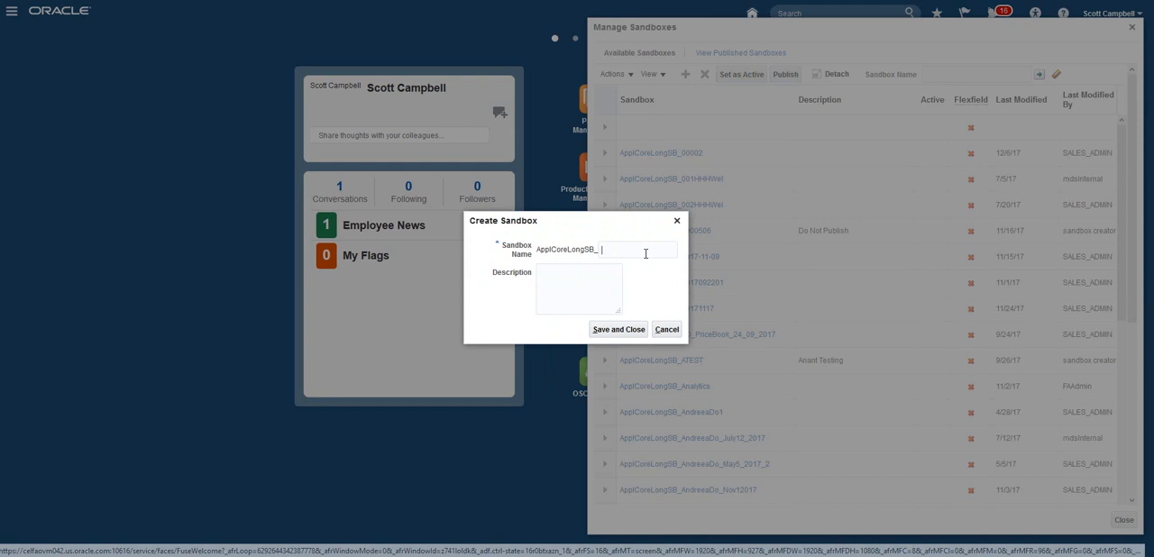
pyautogui.click(642, 246)
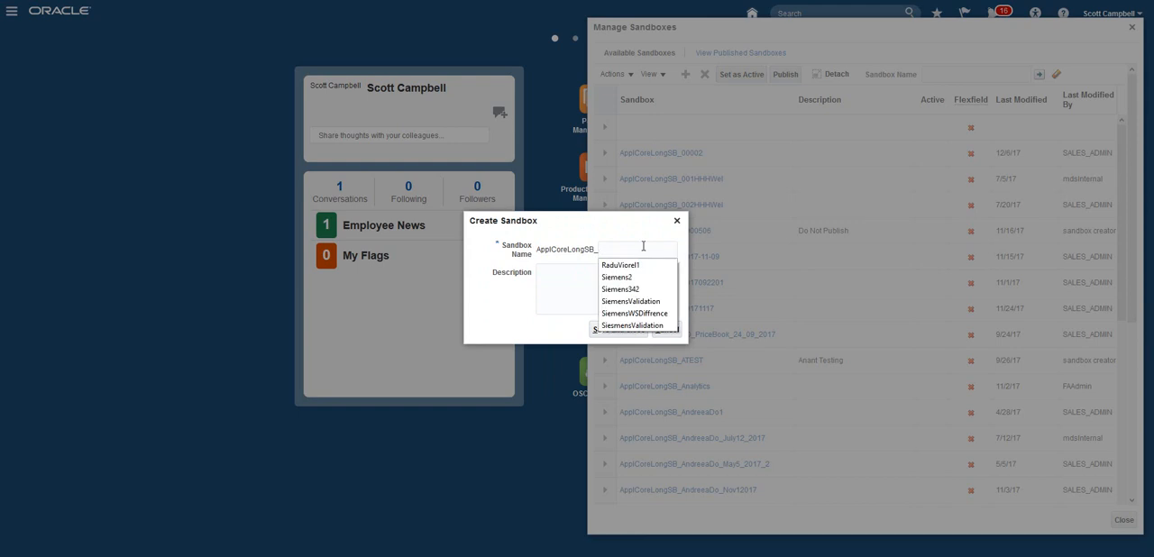
pyautogui.write('SAndbox00098')
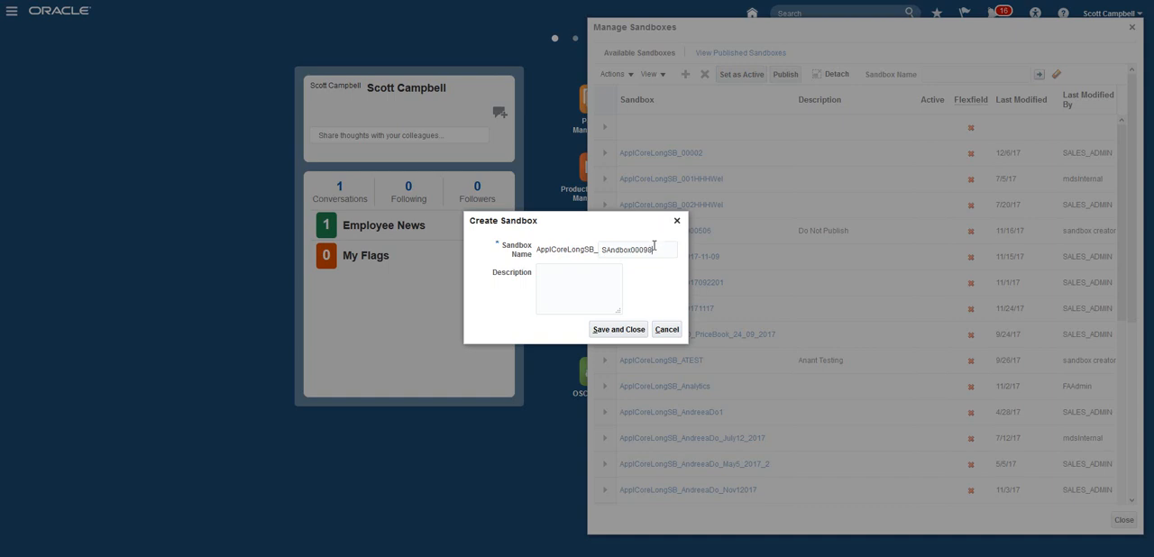
pyautogui.moveTo(654, 246); pyautogui.dragTo(536, 242)
pyautogui.hotkey('ctrl', 'c')
pyautogui.click(581, 283)
pyautogui.hotkey('ctrl', 'v')
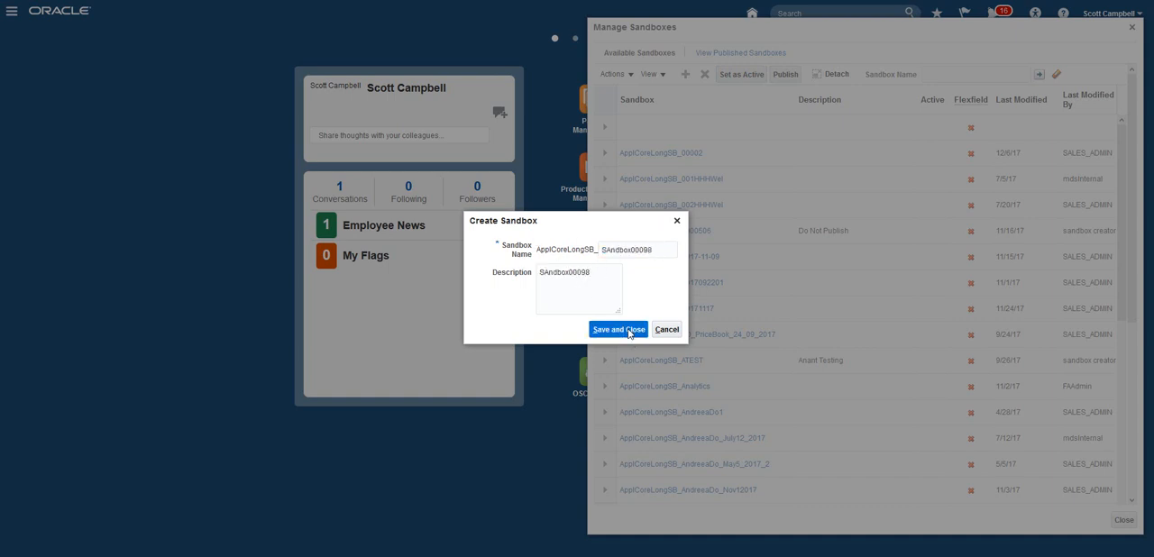
pyautogui.click(618, 329)
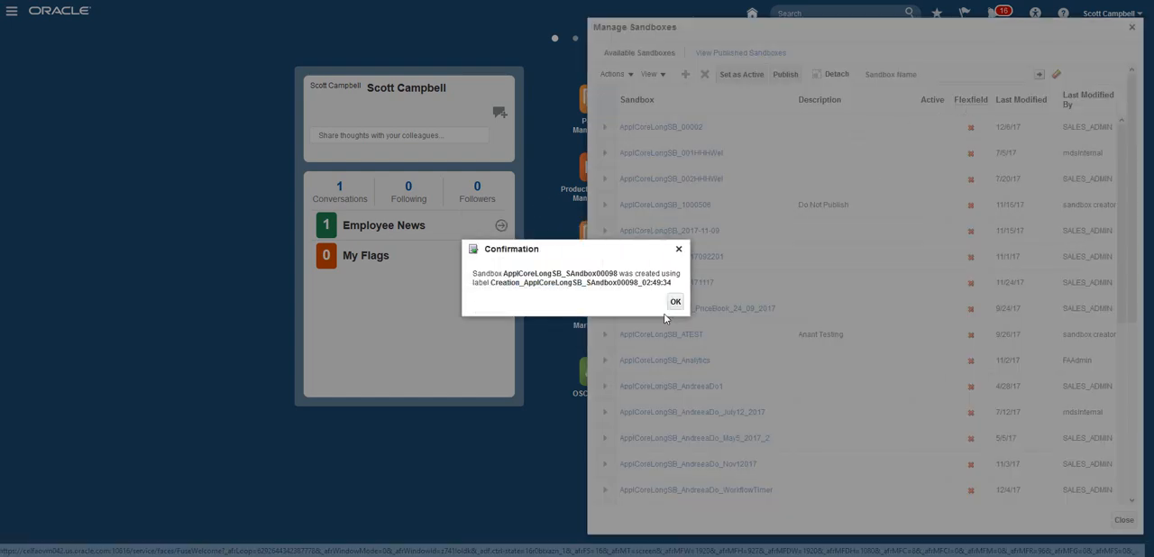
pyautogui.press('Return')
# Step: Find the SAndbox00098 sandbox by name in the available sandboxes and set it as active
pyautogui.click(988, 74)
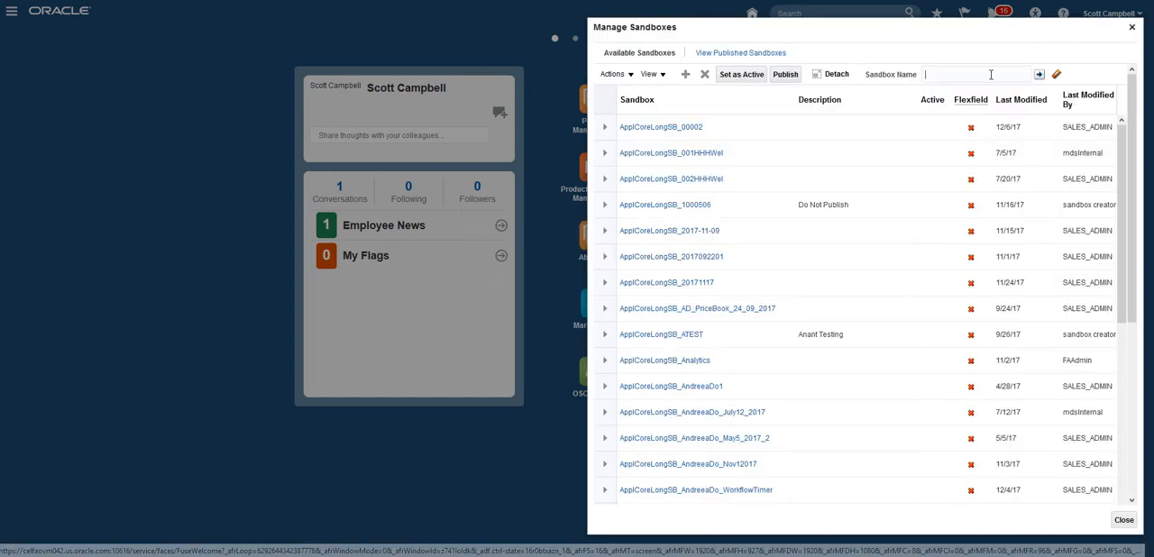
pyautogui.hotkey('ctrl', 'v')
pyautogui.click(1038, 75)
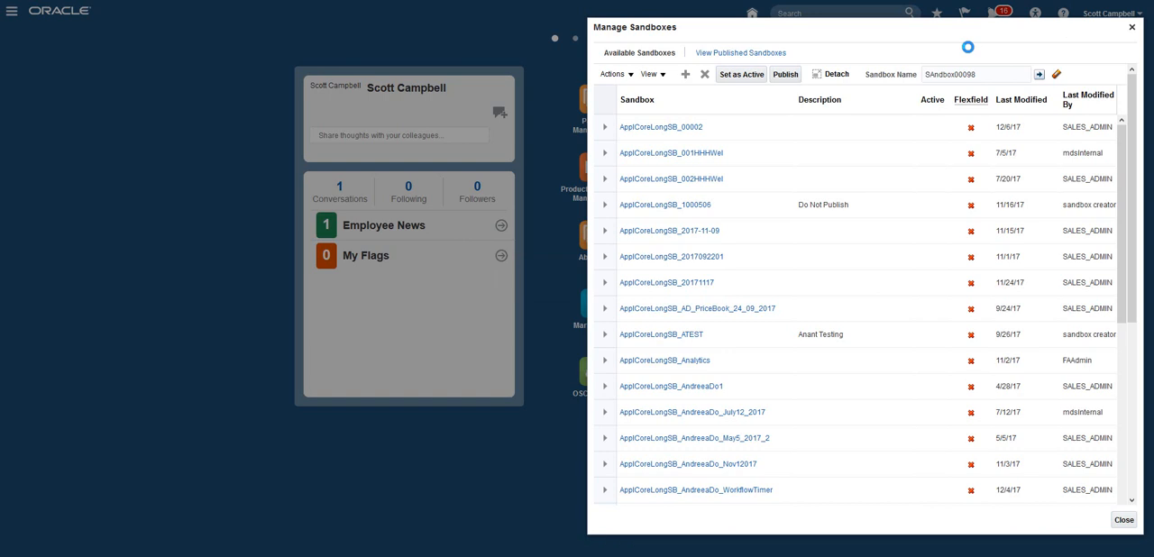
pyautogui.click(801, 132)
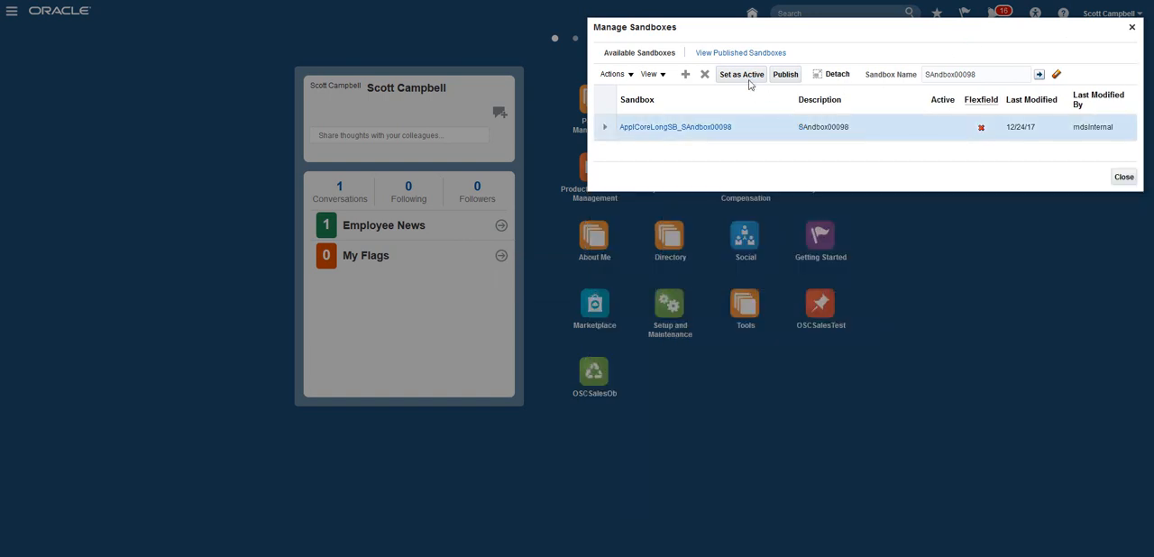
pyautogui.click(614, 80)
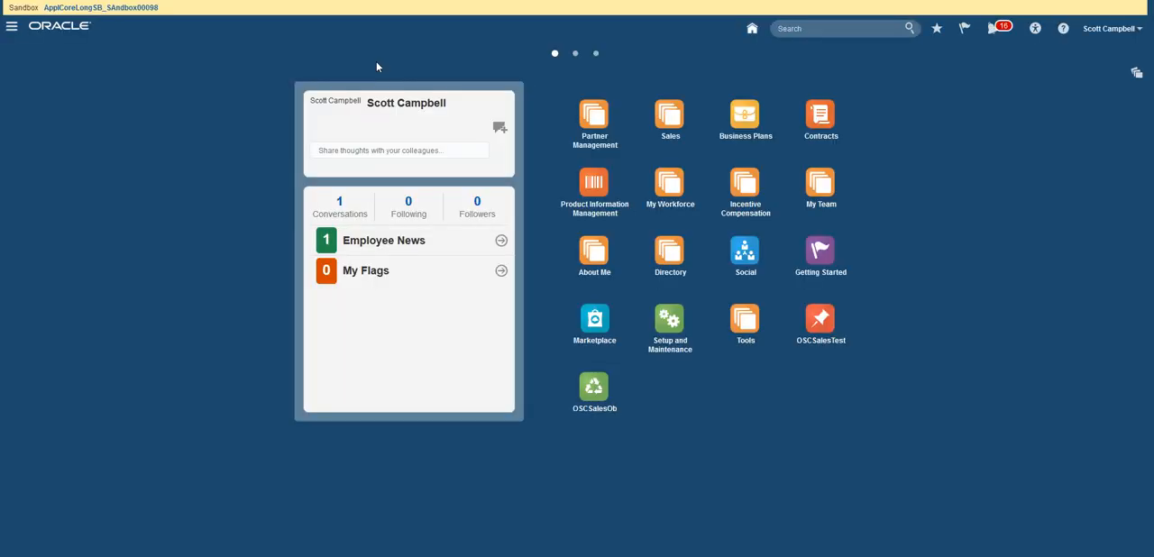
# Step: Open Application Composer and expand the Custom Objects of the Sales application
pyautogui.click(14, 29)
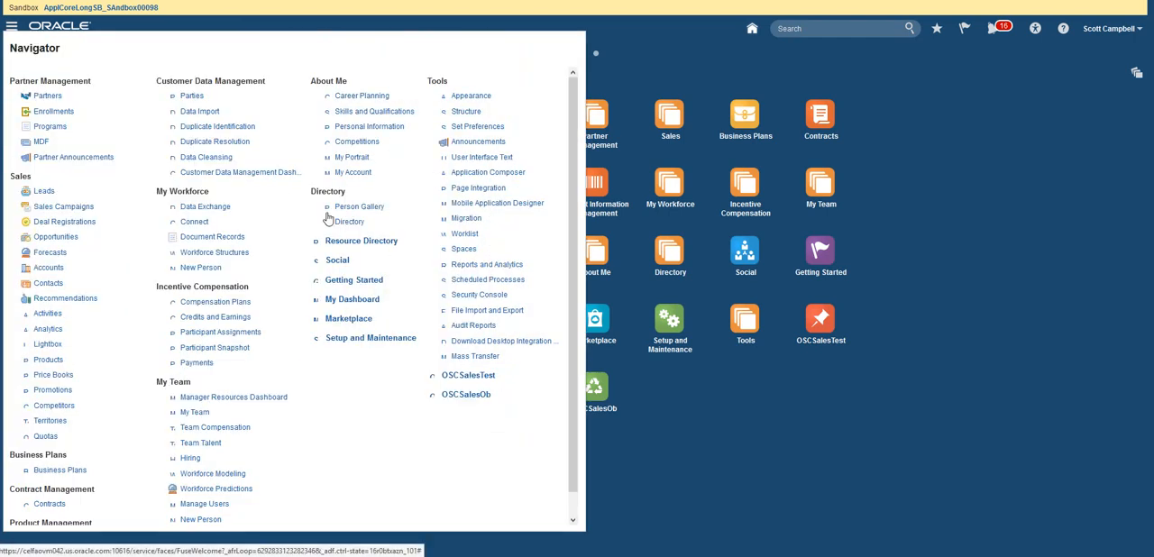
pyautogui.click(498, 173)
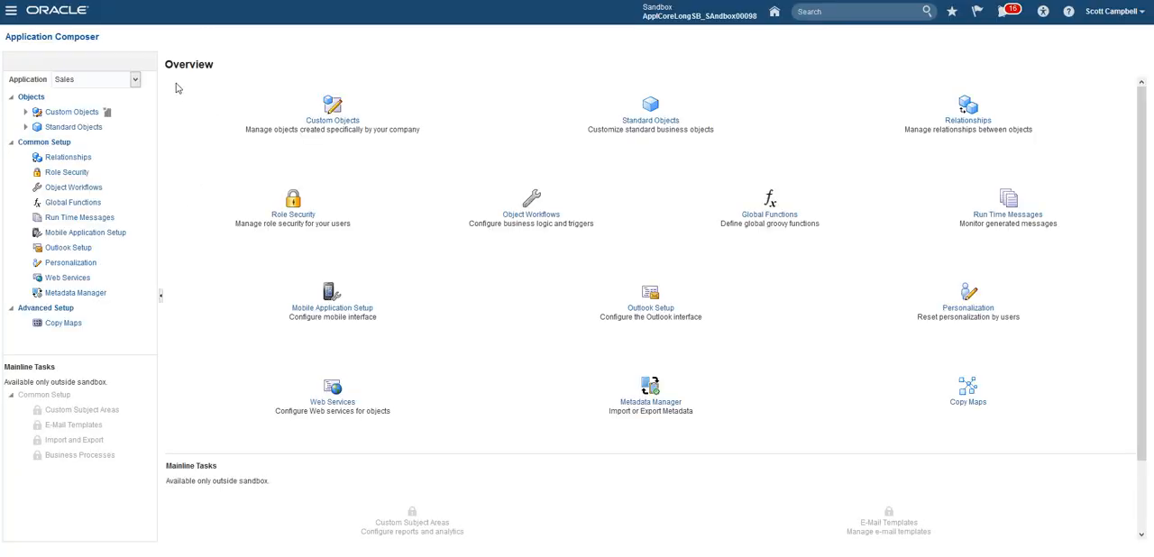
pyautogui.click(24, 112)
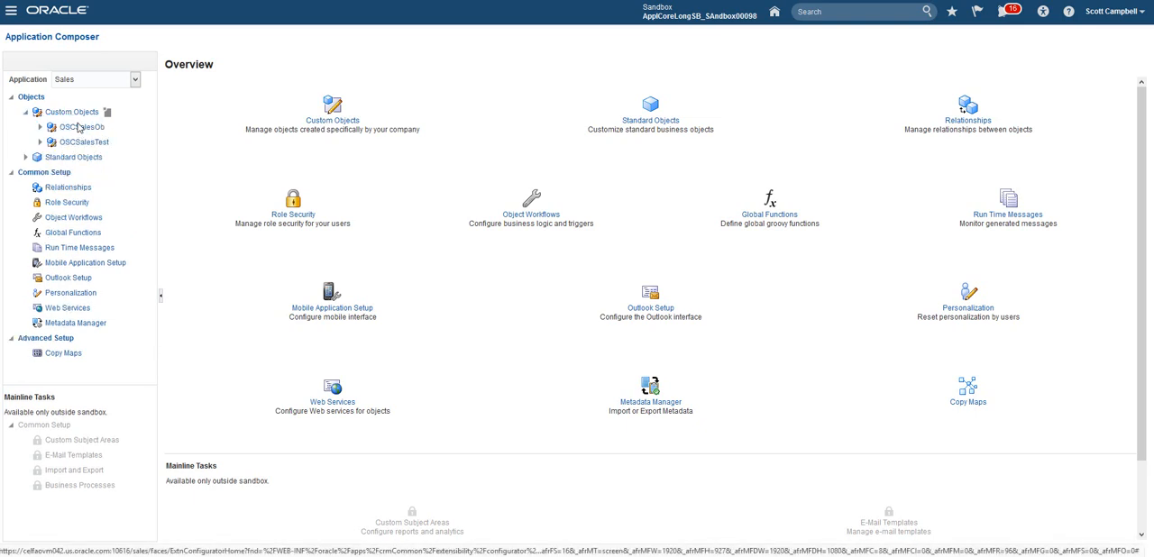
# Step: Create a custom object with the display label SalesObjectCustom1, keeping the plural label, record name label and object name derived from it
pyautogui.click(109, 114)
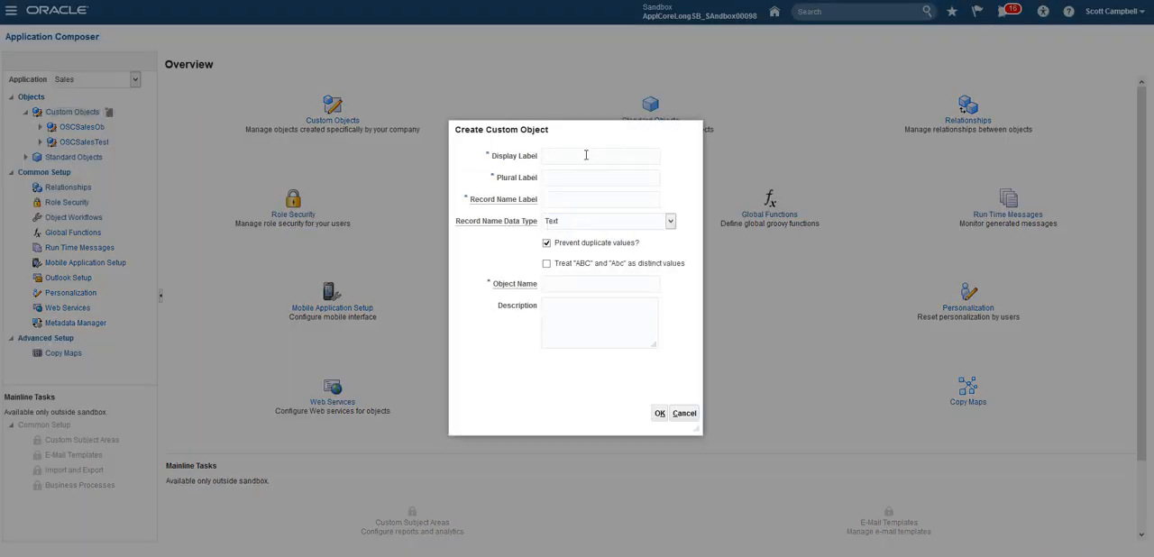
pyautogui.click(586, 155)
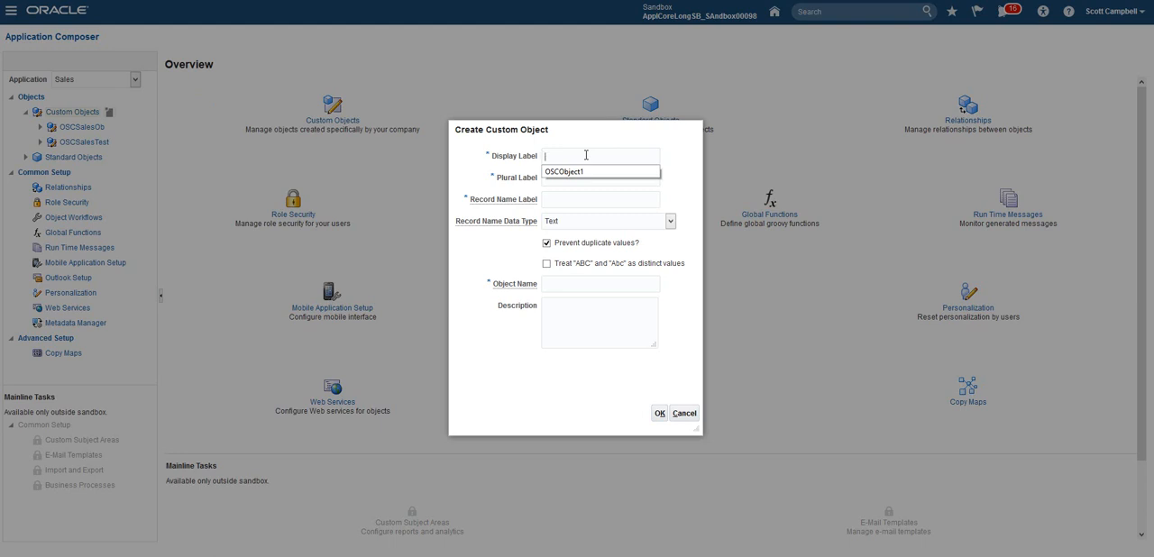
pyautogui.write('SalesObjectCustom')
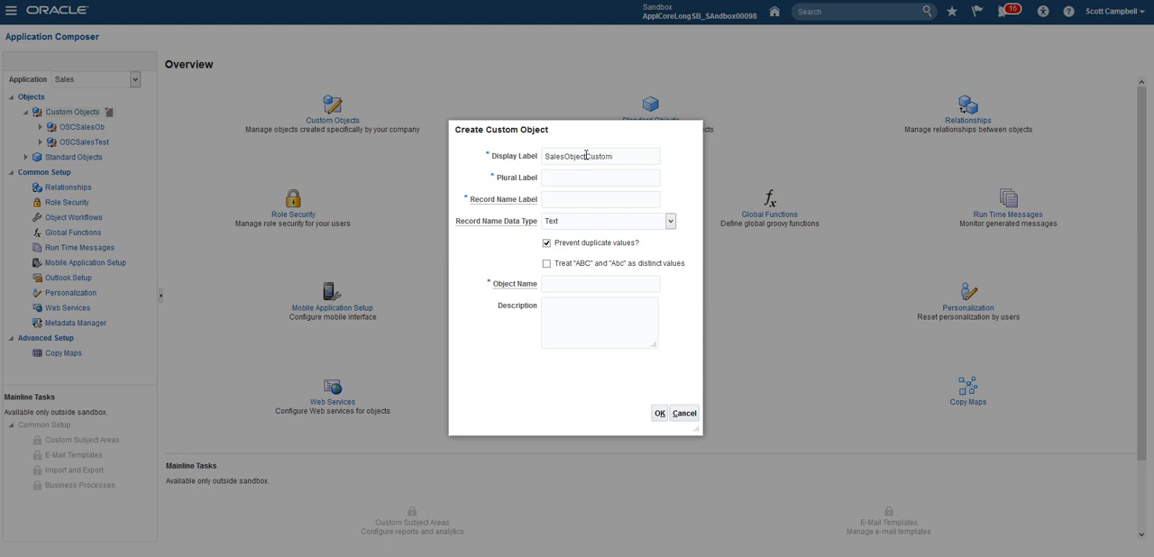
pyautogui.write('1')
pyautogui.click(478, 159)
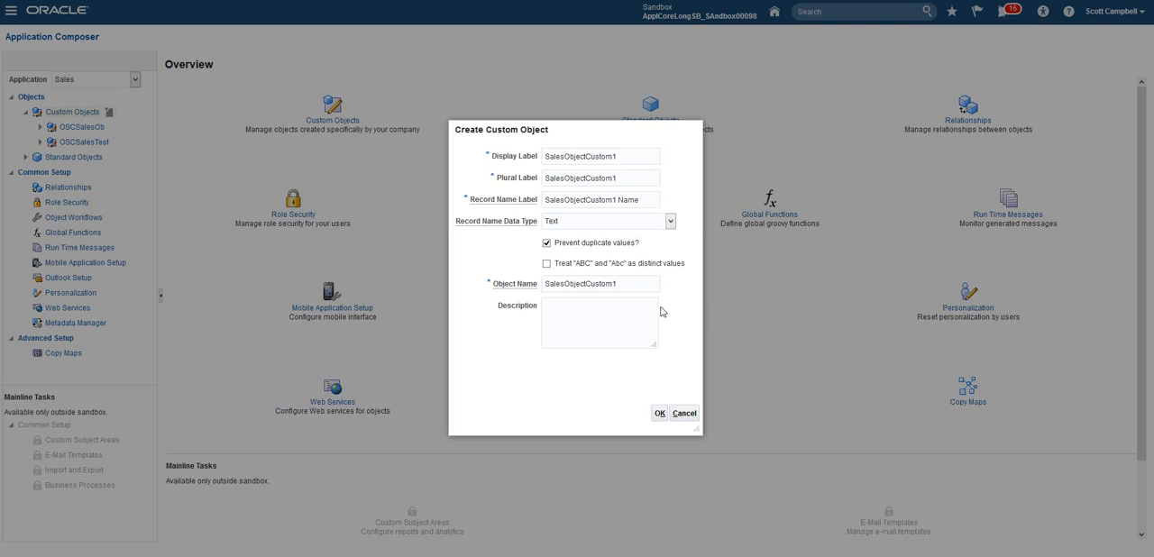
pyautogui.click(658, 417)
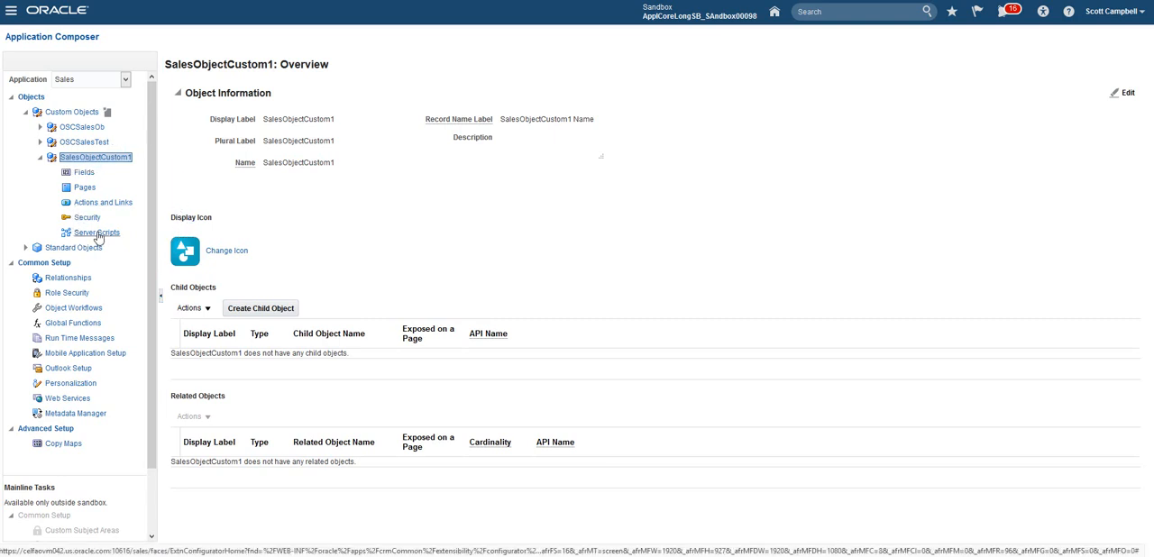
# Step: Create the default simplified pages for SalesObjectCustom1 and look over their layouts
pyautogui.click(84, 187)
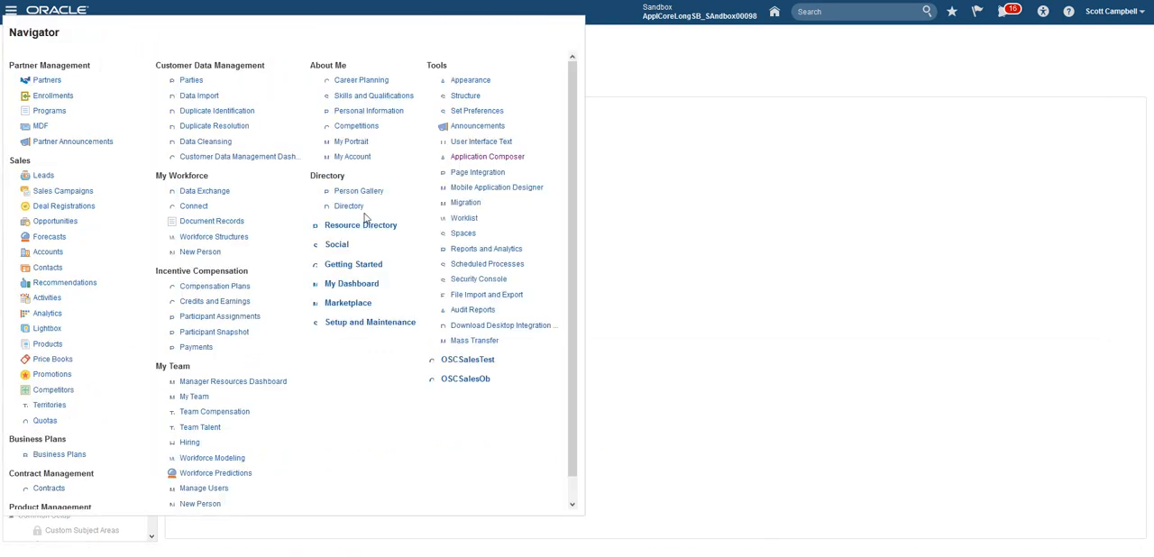
pyautogui.click(664, 231)
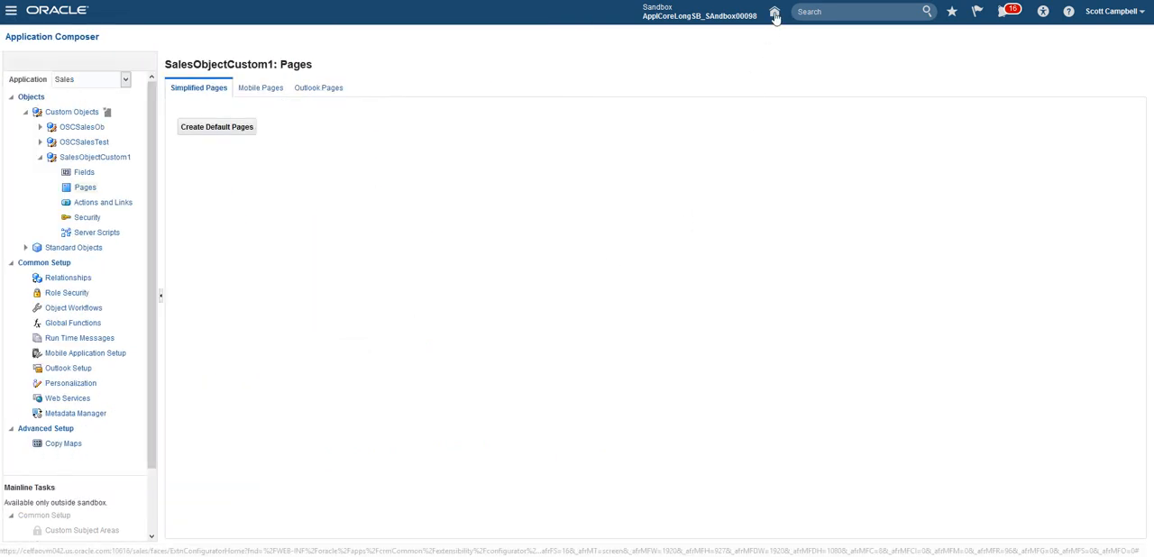
pyautogui.click(219, 131)
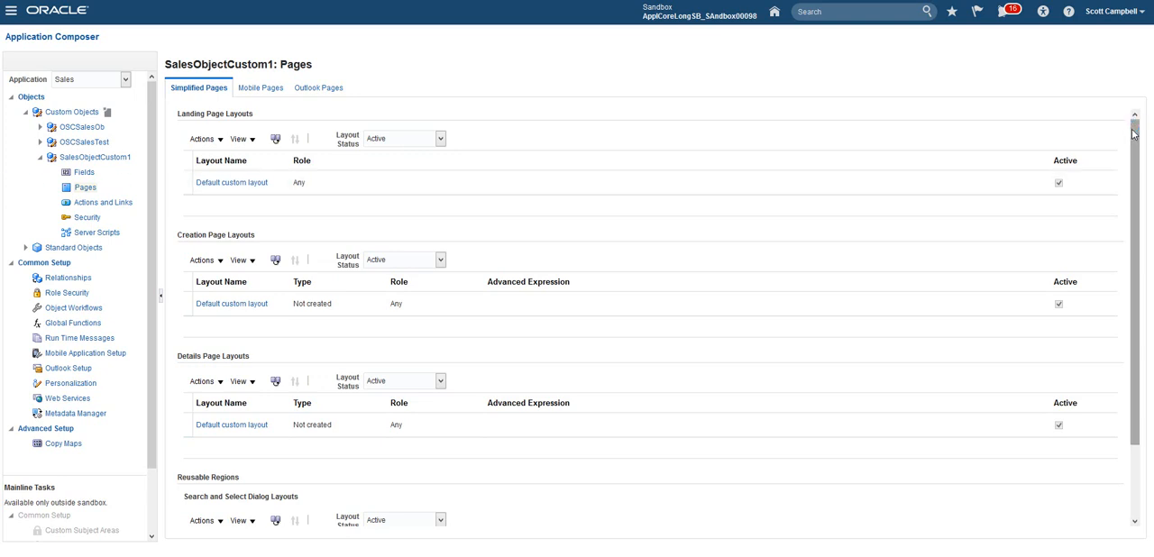
pyautogui.moveTo(1125, 123)
pyautogui.mouseDown()
pyautogui.moveTo(1124, 172)
pyautogui.moveTo(1119, 141)
pyautogui.mouseUp()
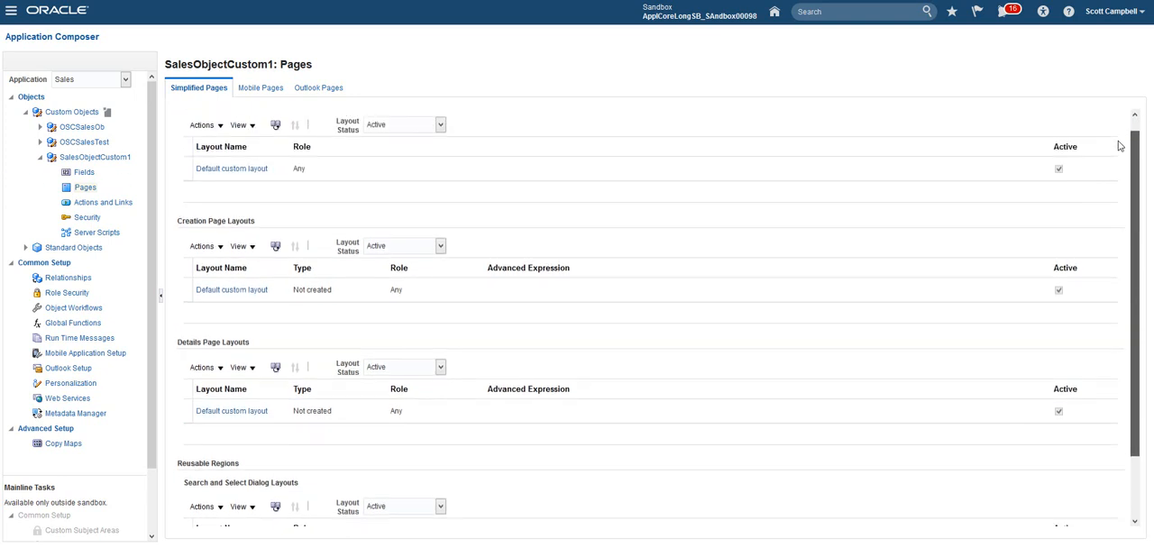
pyautogui.scroll(1, 319, 204)
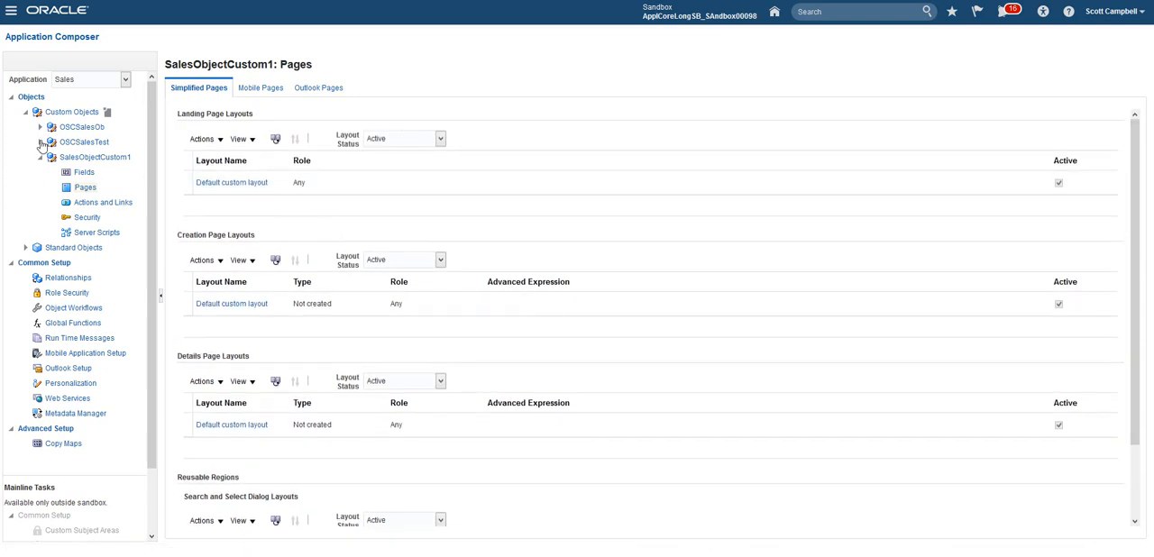
# Step: Switch to the Common application and expand its standard objects to view the Contact object's components
pyautogui.click(39, 158)
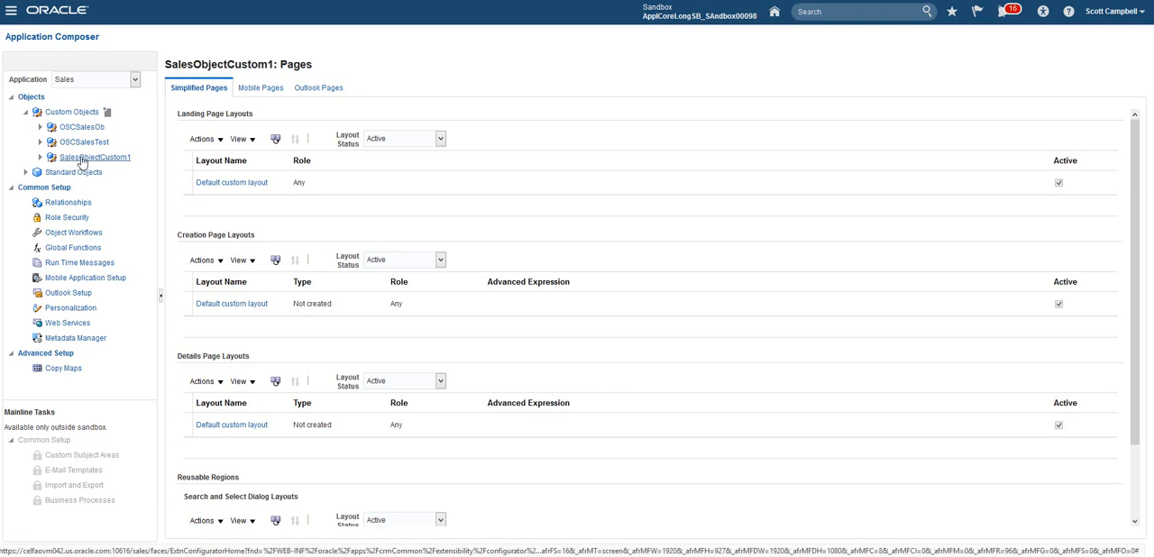
pyautogui.click(134, 79)
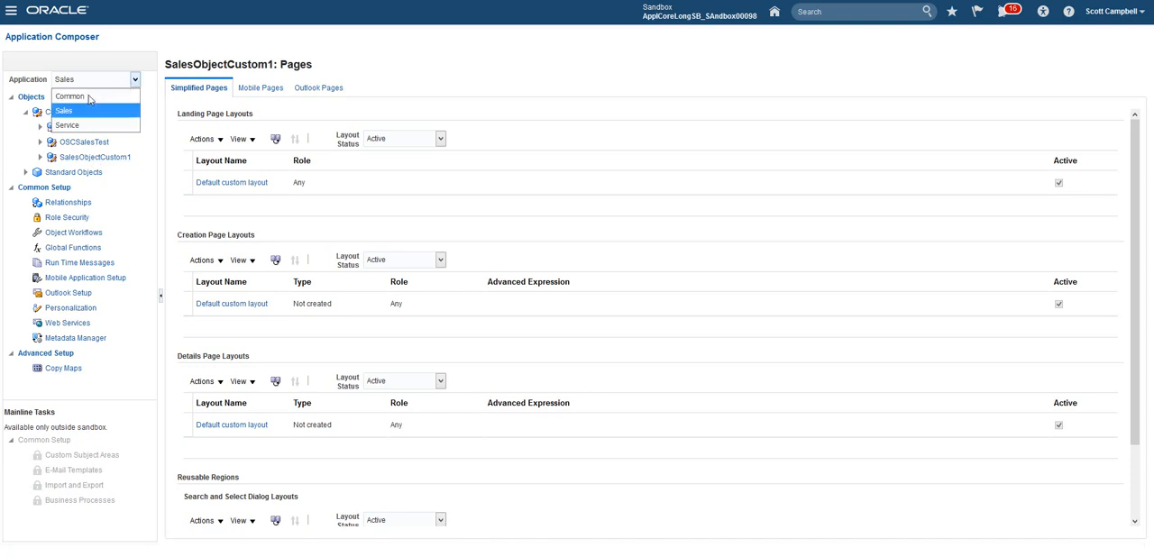
pyautogui.click(85, 99)
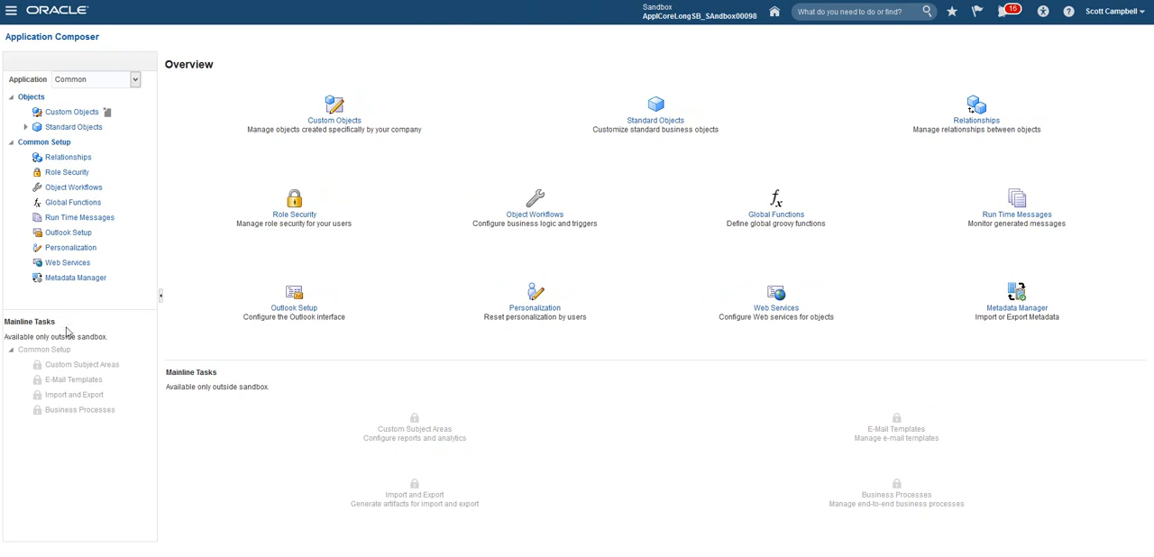
pyautogui.click(25, 128)
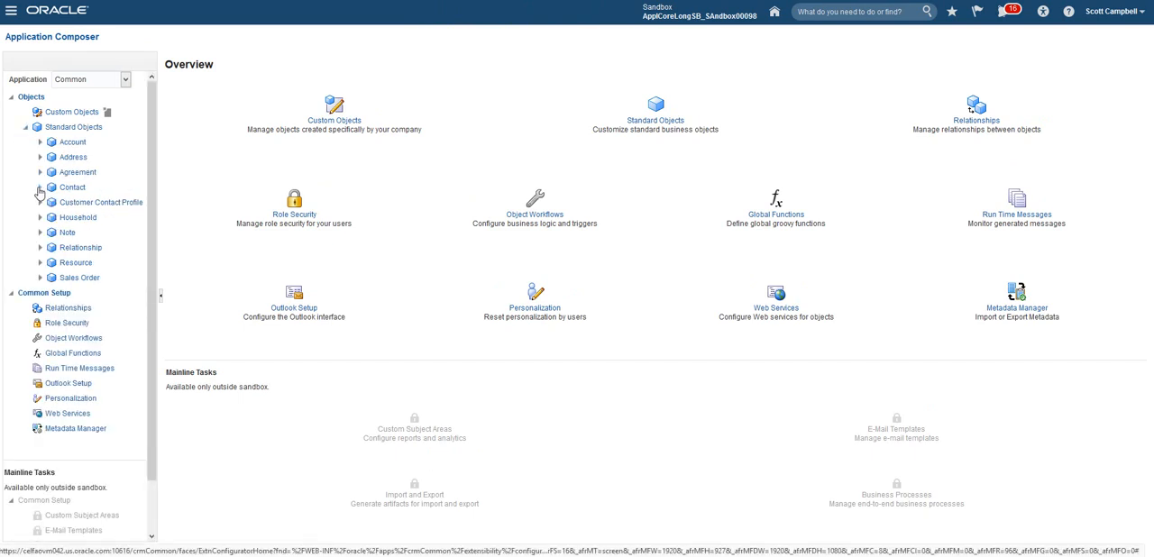
pyautogui.click(40, 190)
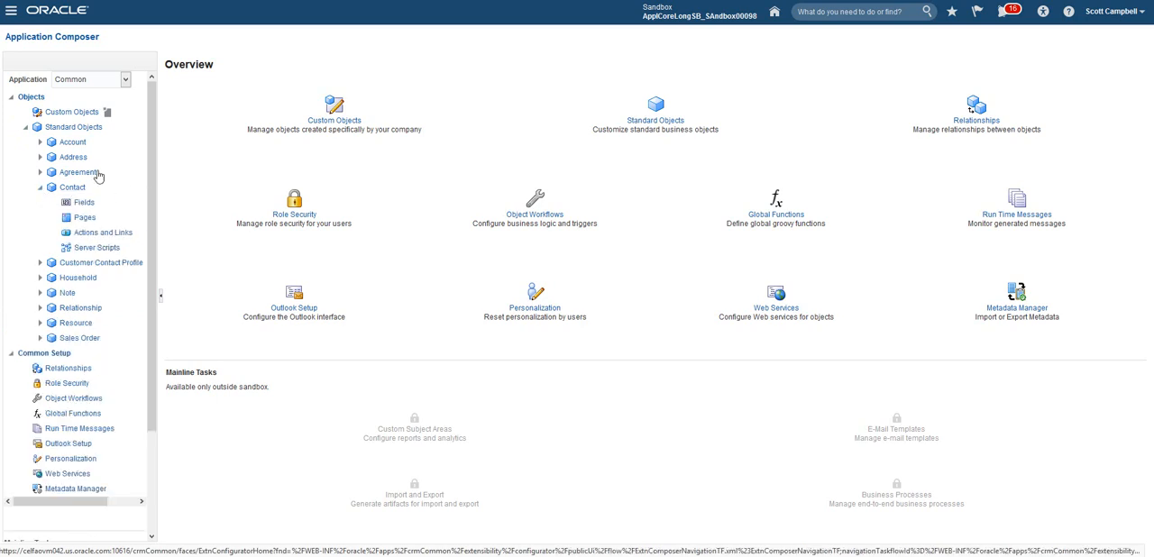
# Step: Return to the Sales application and expand its standard objects to examine the Opportunity object's components and child objects
pyautogui.click(110, 80)
pyautogui.click(83, 112)
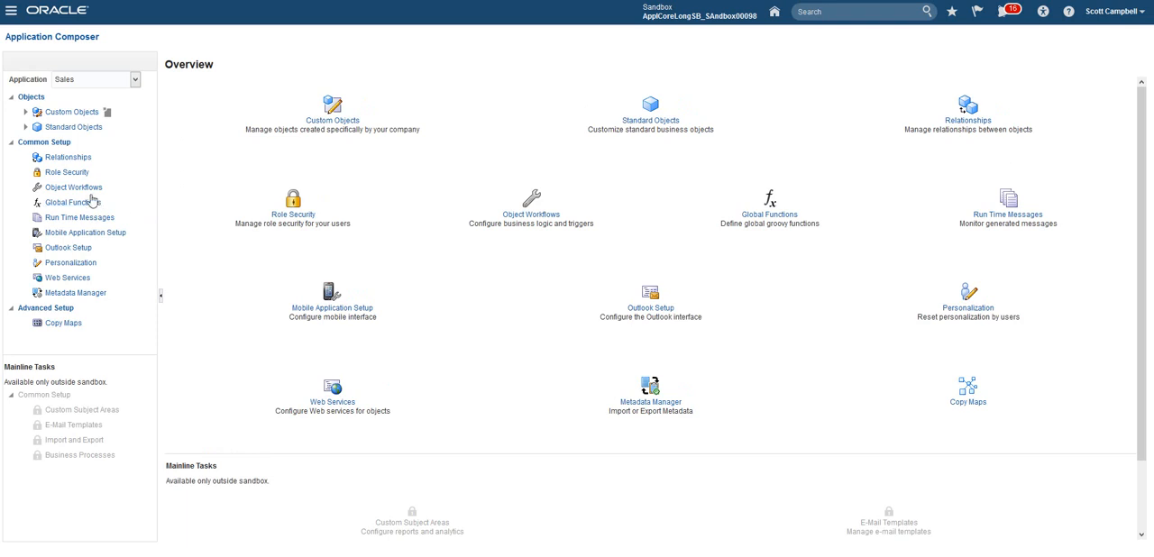
pyautogui.click(28, 128)
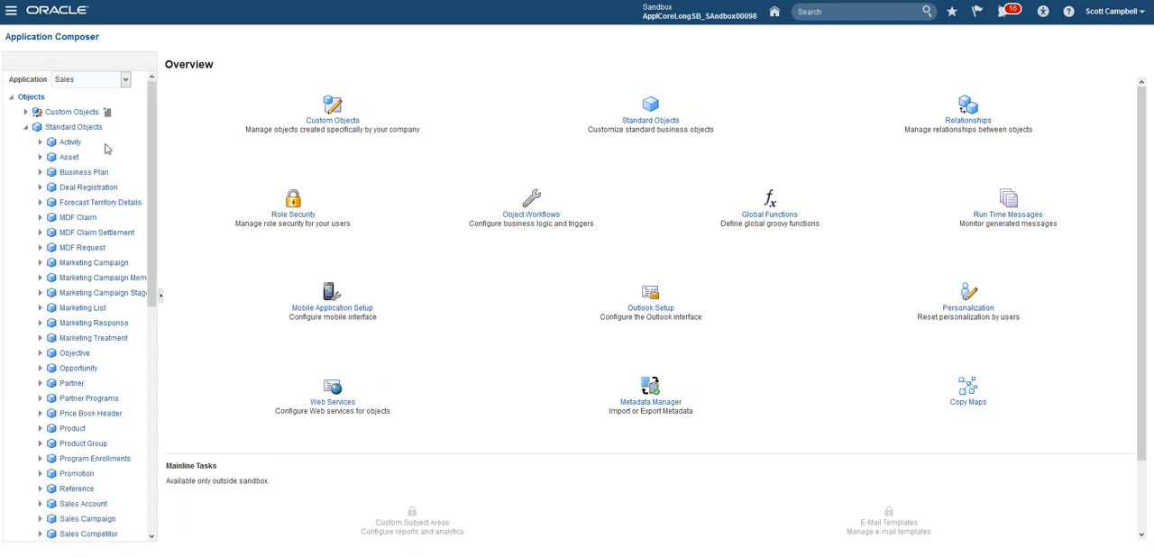
pyautogui.moveTo(158, 141); pyautogui.dragTo(212, 200)
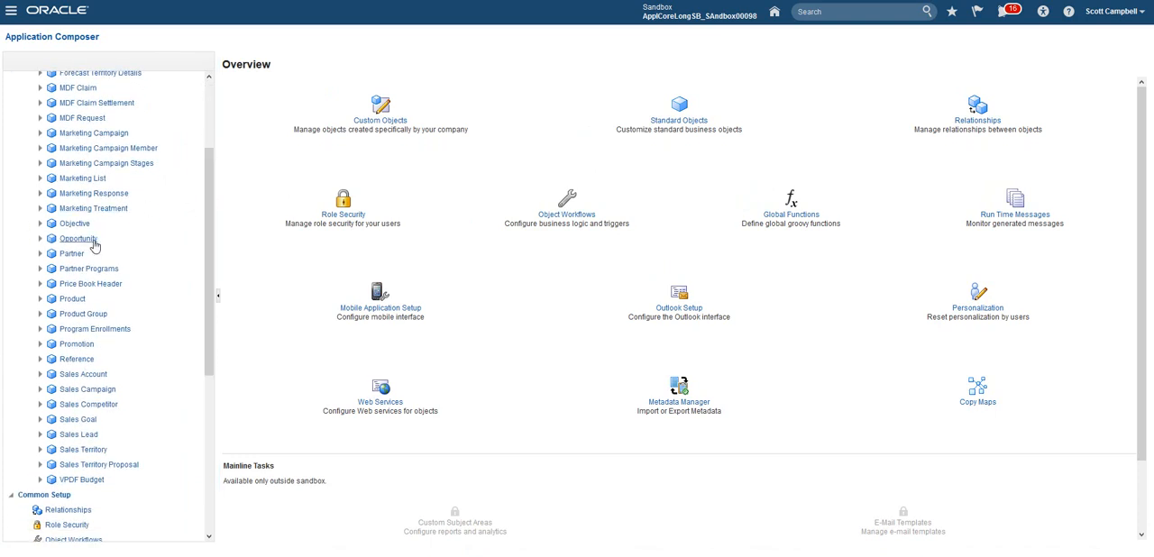
pyautogui.click(79, 239)
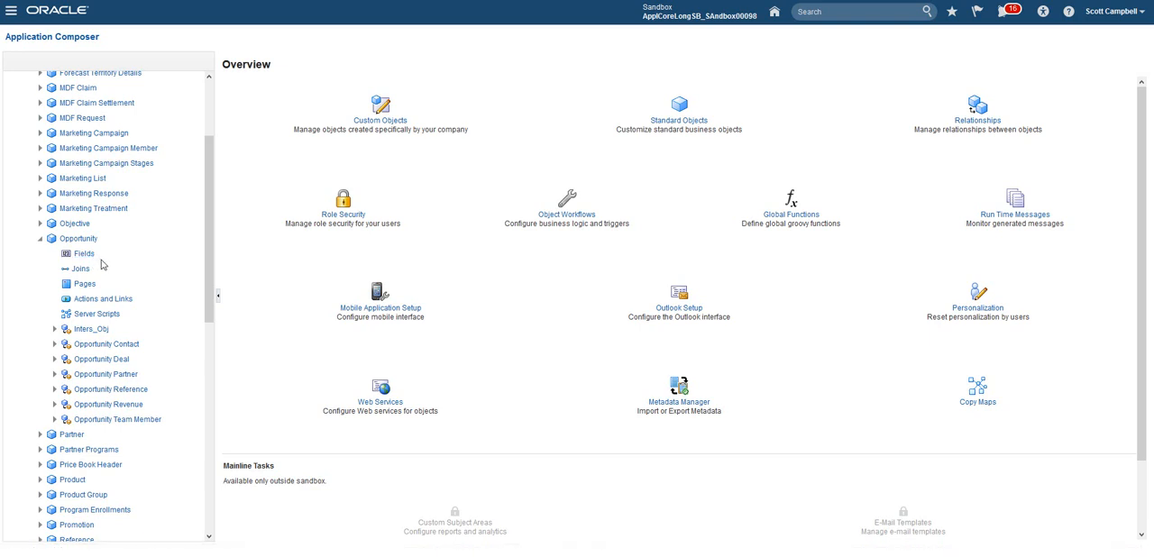
pyautogui.moveTo(211, 191); pyautogui.dragTo(214, 149)
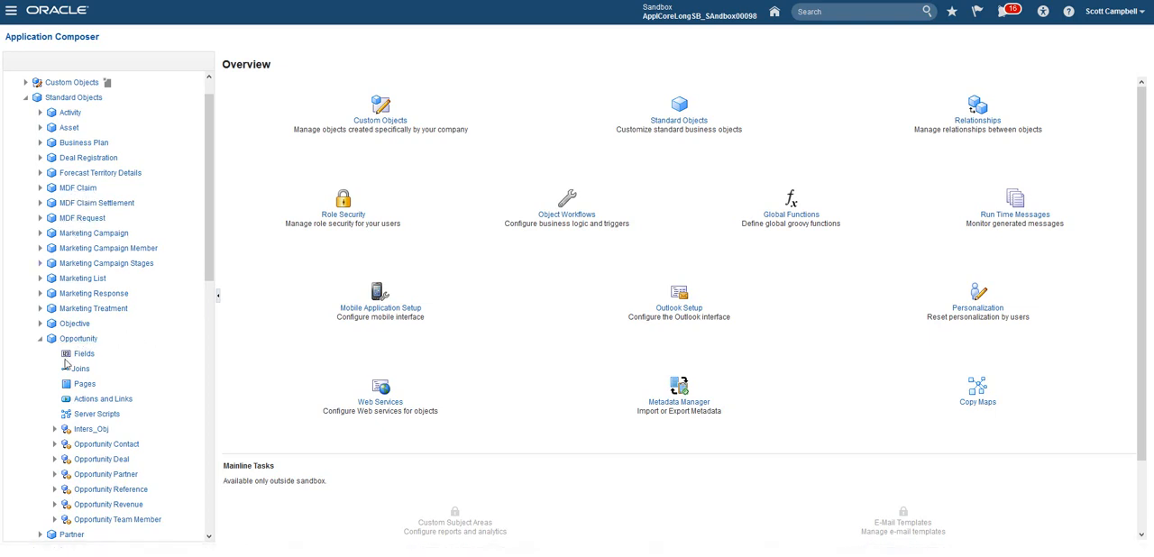
pyautogui.scroll(-3, 69, 361)
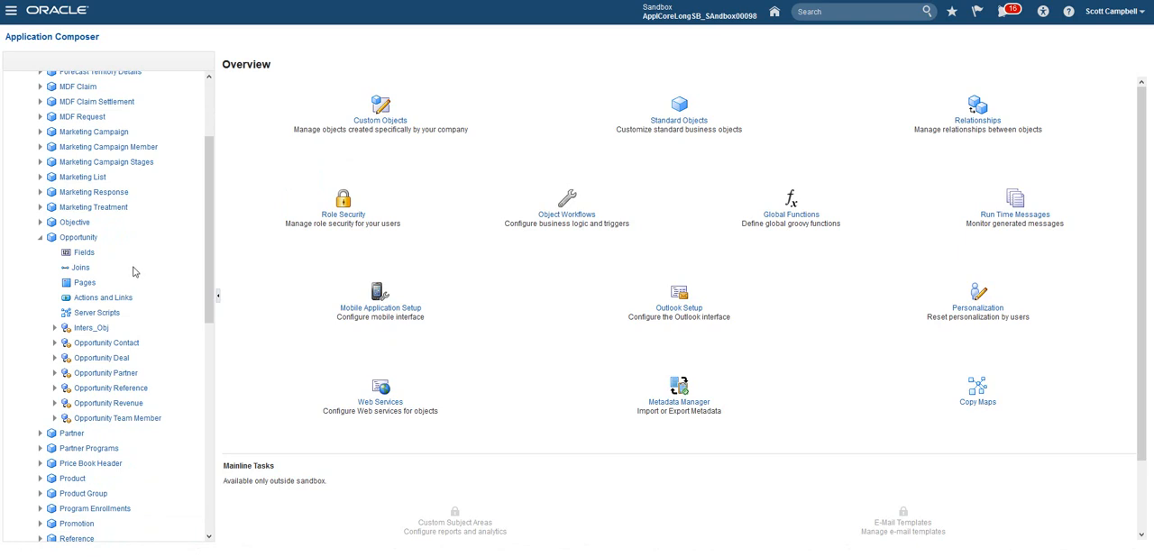
# Step: Expand the custom objects of the Sales application to view the components of SalesObjectCustom1
pyautogui.scroll(5, 134, 271)
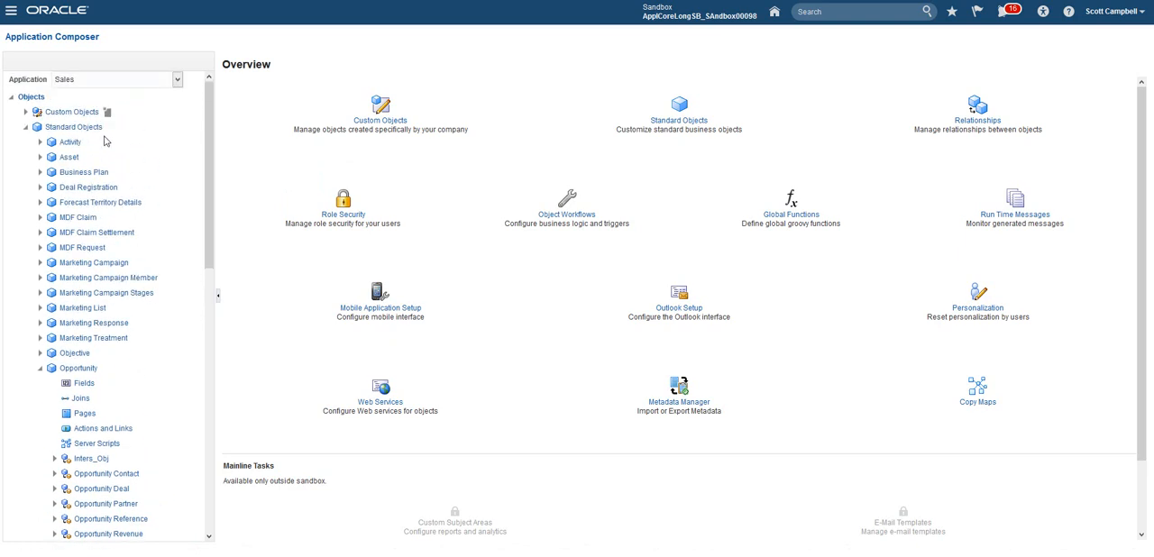
pyautogui.click(27, 111)
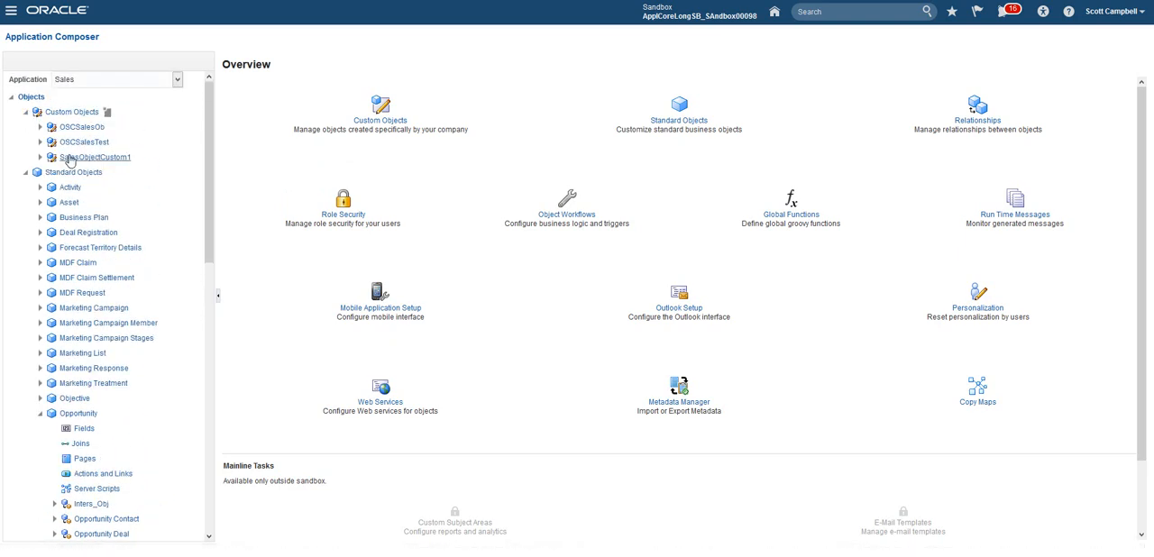
pyautogui.click(141, 81)
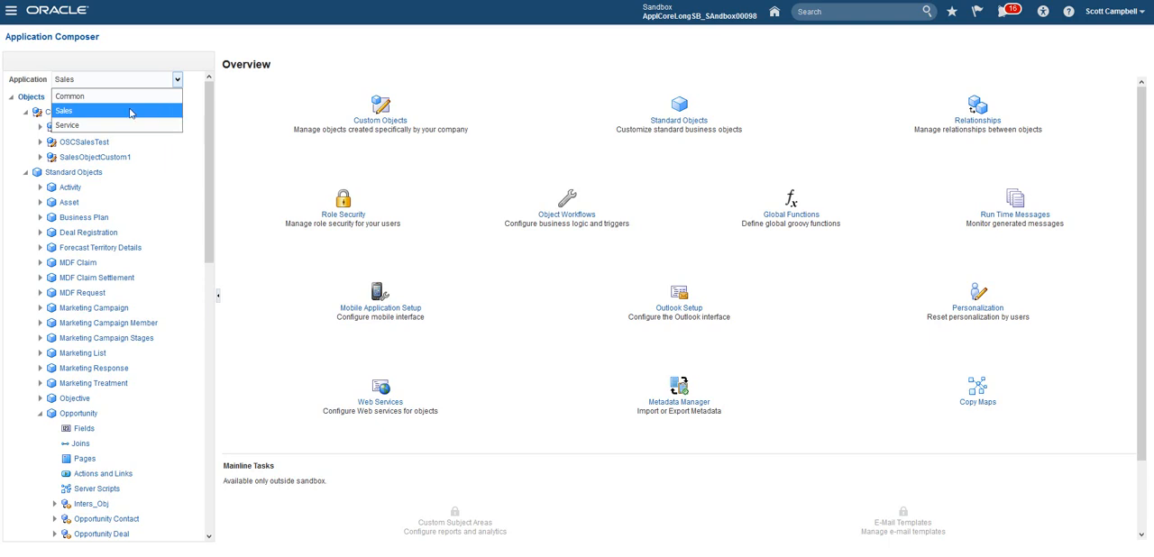
pyautogui.click(42, 159)
pyautogui.click(41, 159)
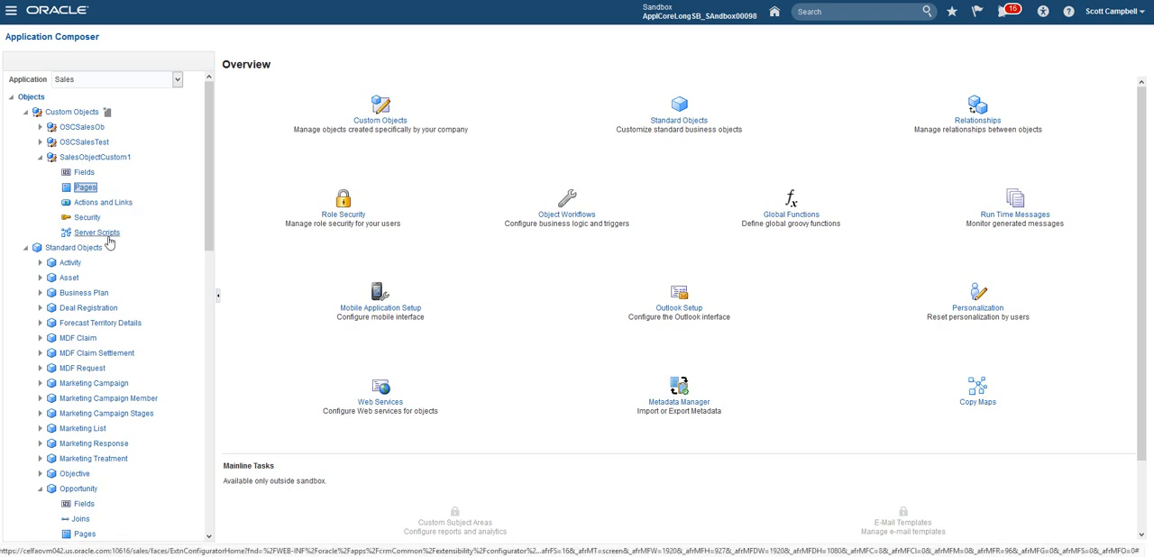
pyautogui.click(142, 79)
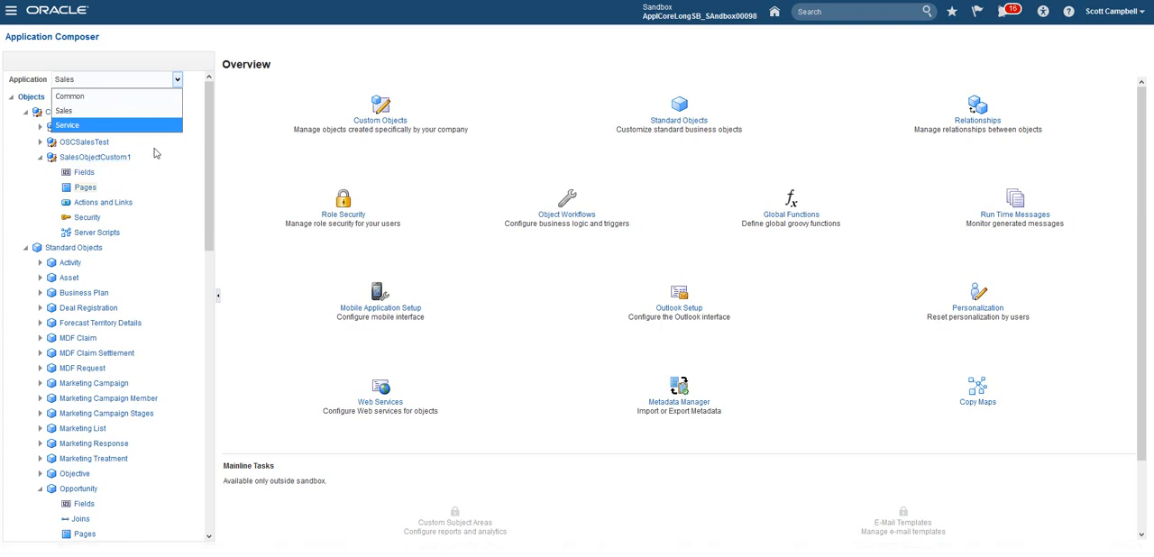
pyautogui.click(244, 111)
# Step: Start a new relationship from the common setup relationships and set its cardinality to M:M
pyautogui.moveTo(211, 101); pyautogui.dragTo(199, 373)
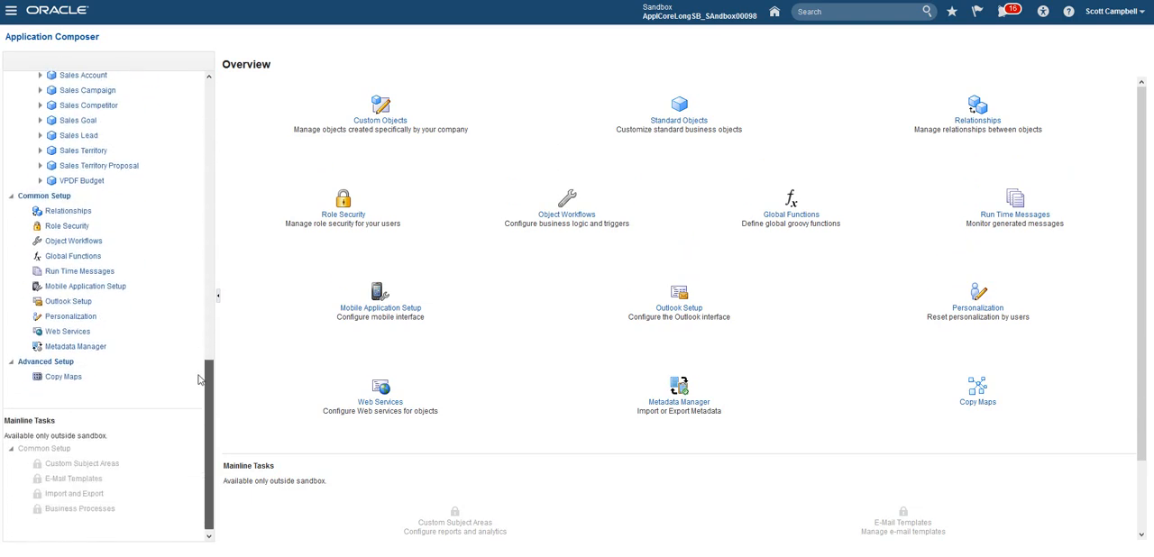
pyautogui.click(67, 216)
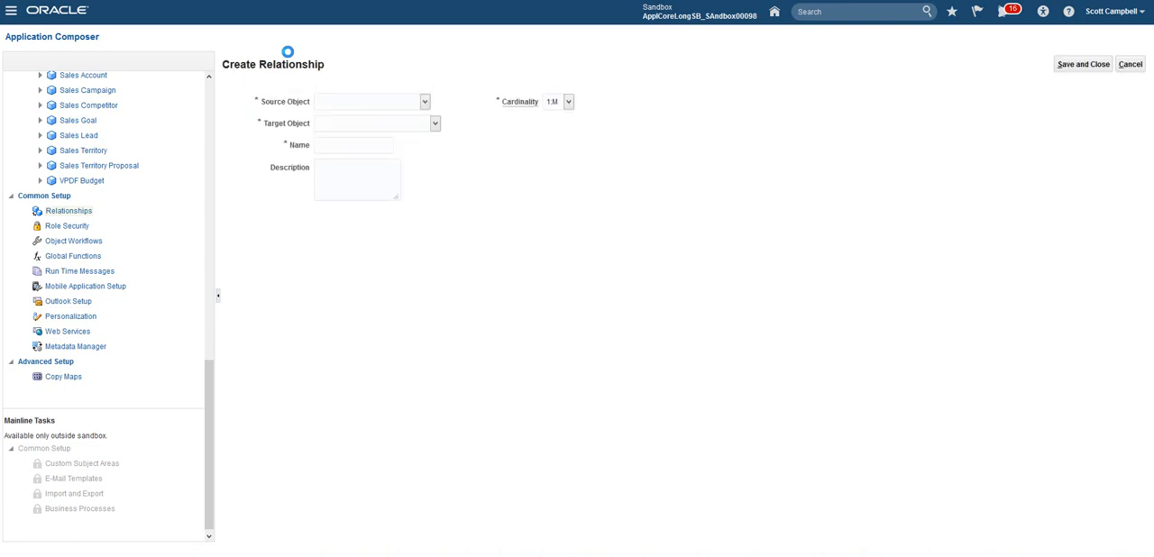
pyautogui.click(413, 107)
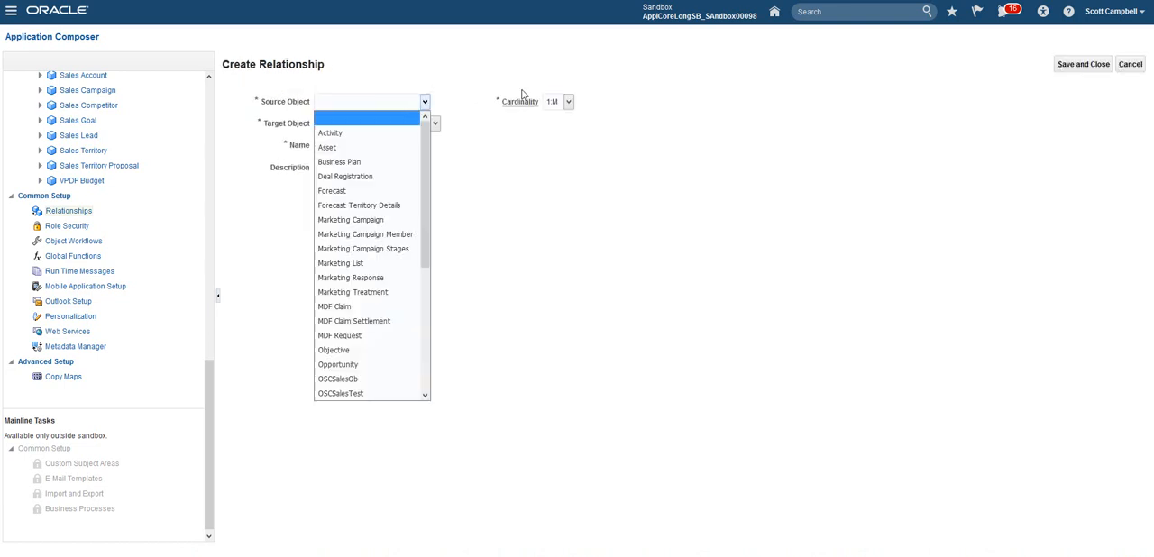
pyautogui.click(554, 102)
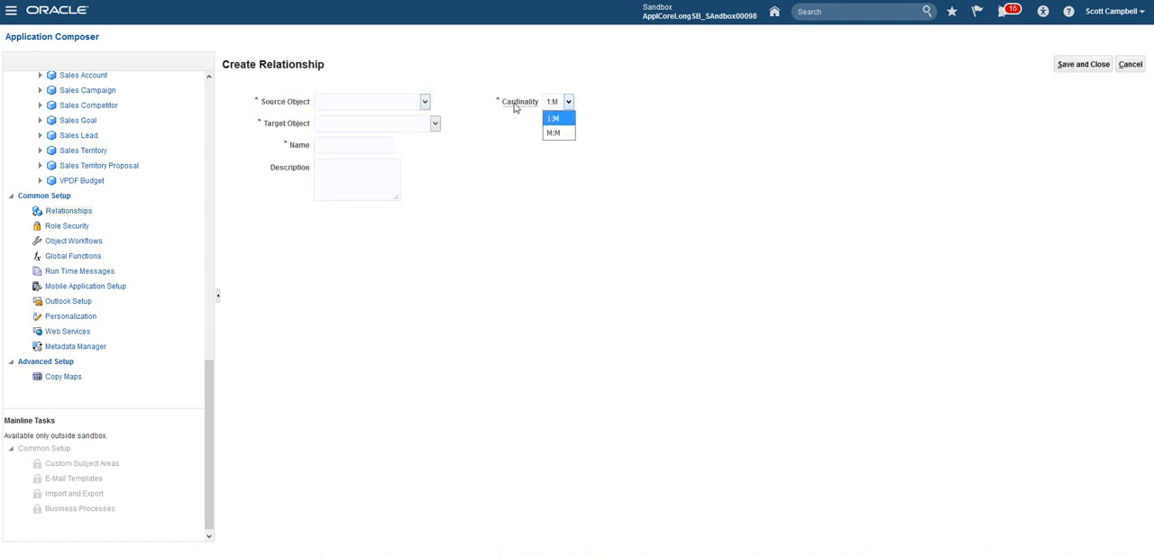
pyautogui.click(553, 134)
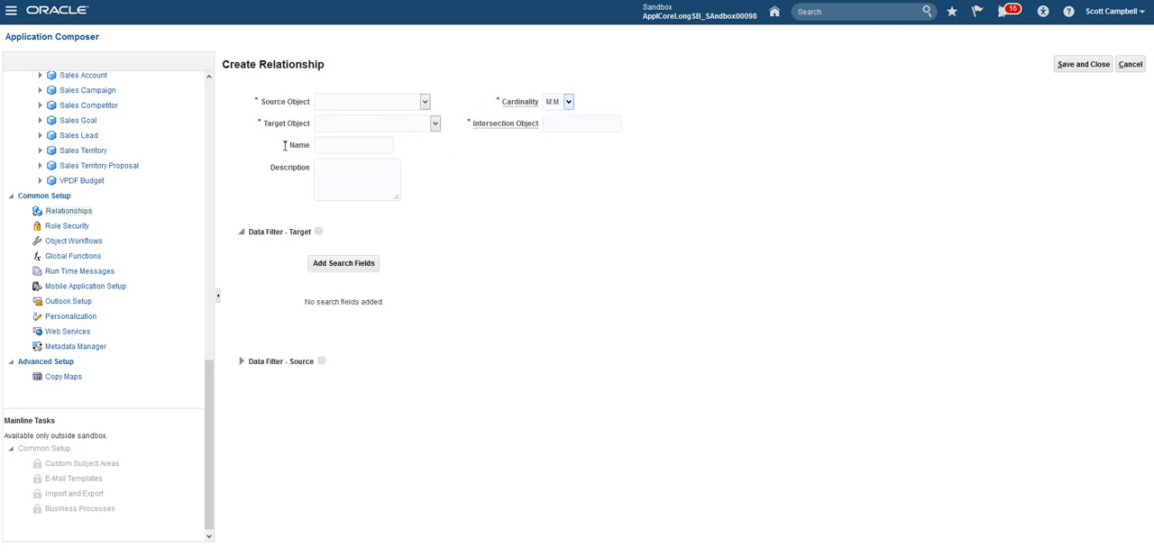
pyautogui.moveTo(260, 102); pyautogui.dragTo(318, 104)
pyautogui.moveTo(264, 128); pyautogui.dragTo(334, 127)
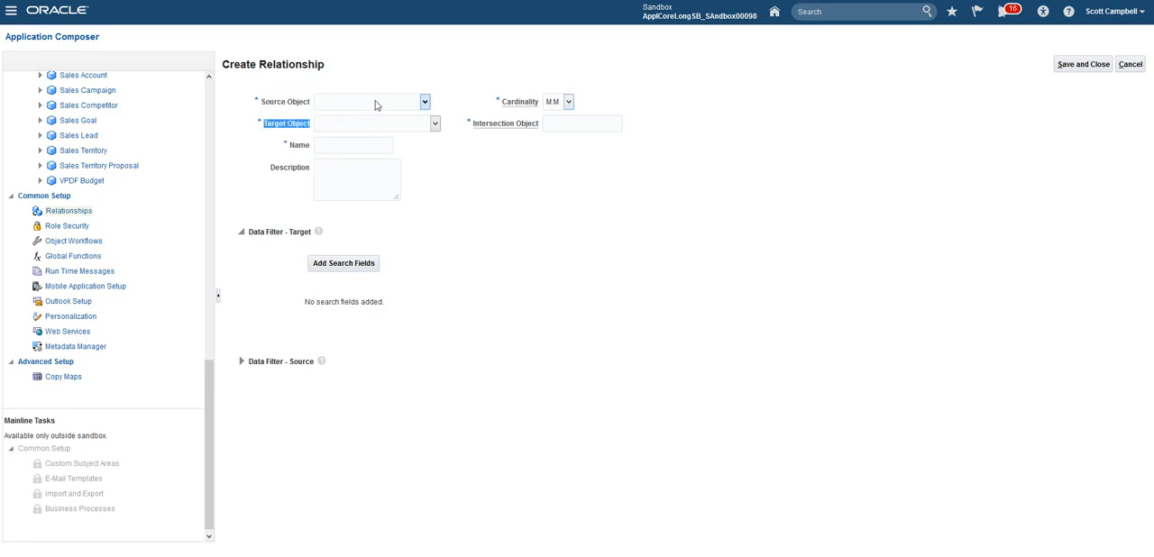
# Step: Set the relationship's source object to SalesObjectCustom1 and its target object to Contact
pyautogui.click(424, 102)
pyautogui.moveTo(429, 145); pyautogui.dragTo(421, 279)
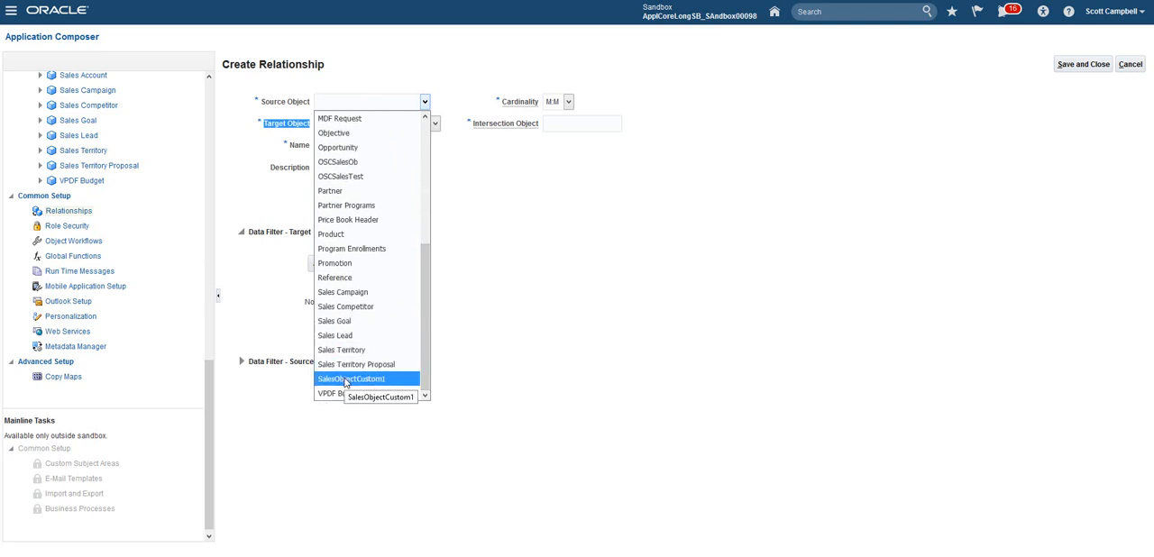
pyautogui.click(351, 380)
pyautogui.click(418, 126)
pyautogui.scroll(-3, 357, 170)
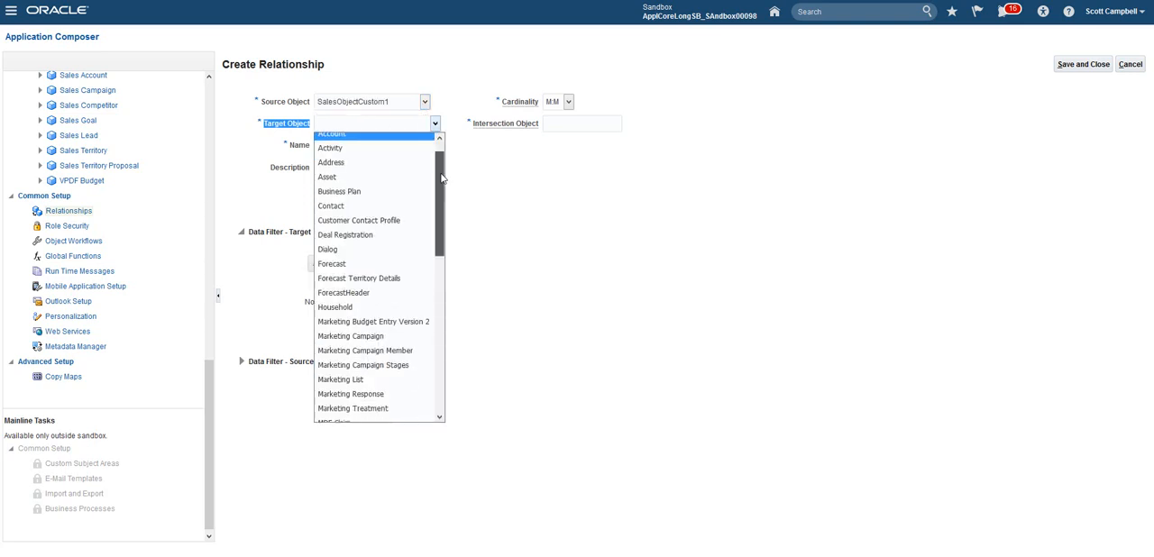
pyautogui.click(358, 168)
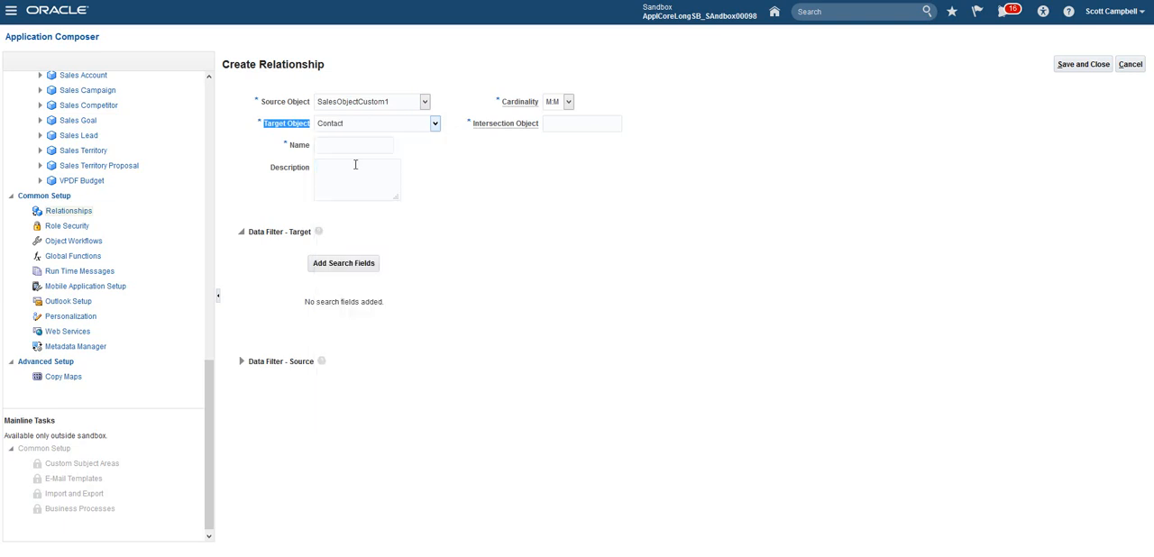
# Step: Name the relationship CustomContact1
pyautogui.moveTo(281, 150); pyautogui.dragTo(307, 151)
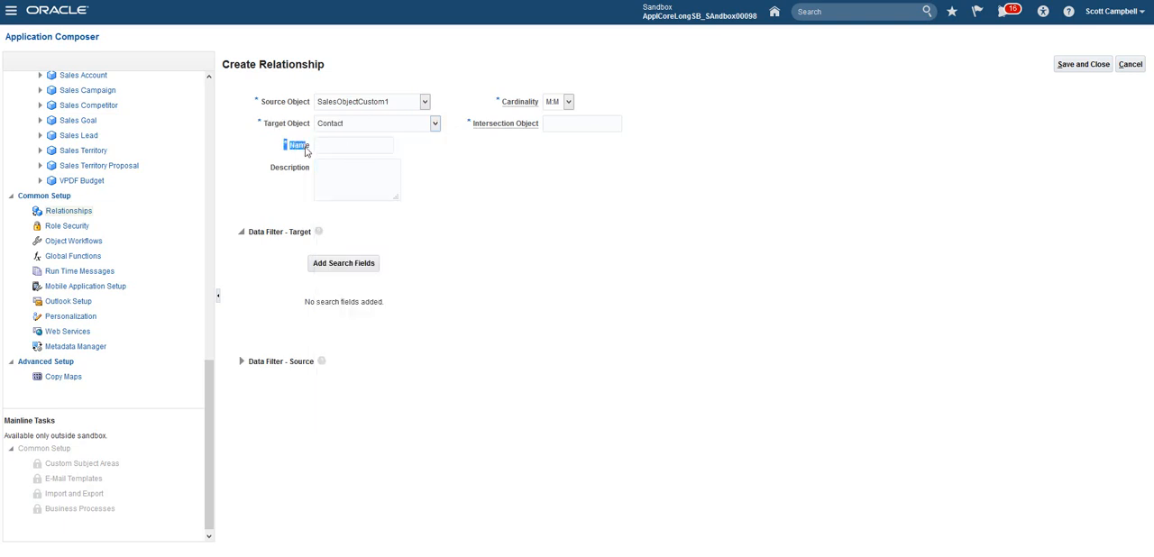
pyautogui.click(346, 145)
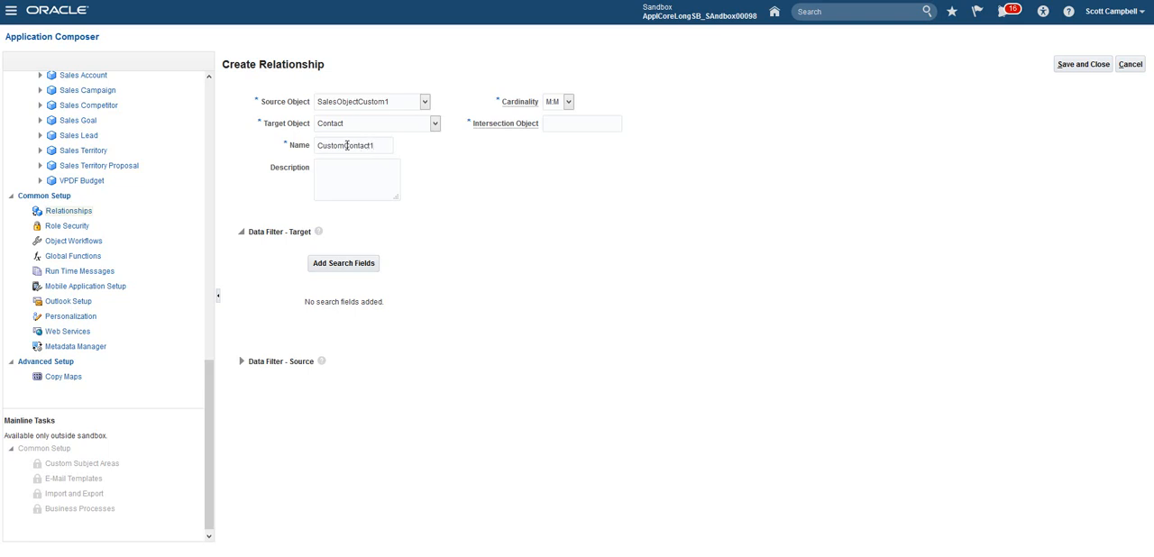
pyautogui.moveTo(382, 147); pyautogui.dragTo(318, 138)
pyautogui.moveTo(474, 126)
pyautogui.mouseDown()
pyautogui.moveTo(538, 129)
pyautogui.moveTo(475, 134)
pyautogui.mouseUp()
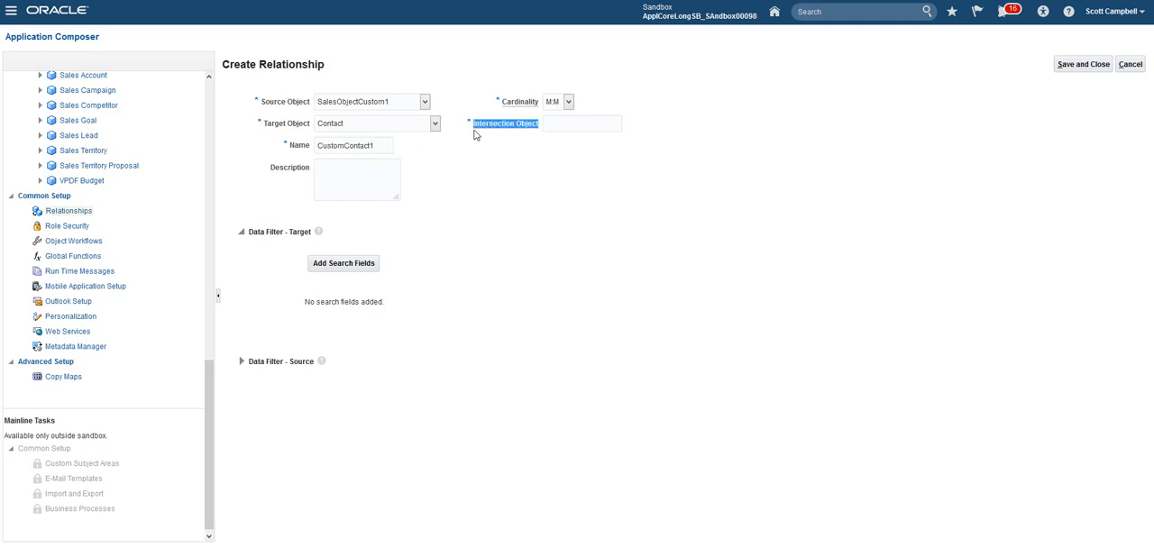
pyautogui.click(389, 144)
# Step: Copy the relationship's name CustomContact1 into the intersection object name
pyautogui.moveTo(376, 144); pyautogui.dragTo(302, 147)
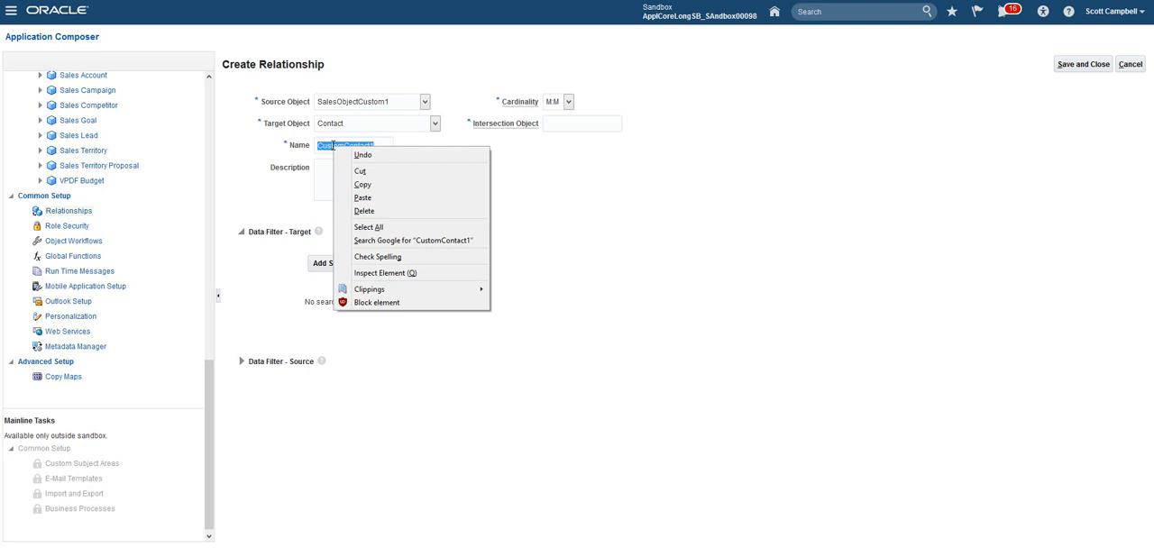
pyautogui.click(365, 184)
pyautogui.click(565, 127)
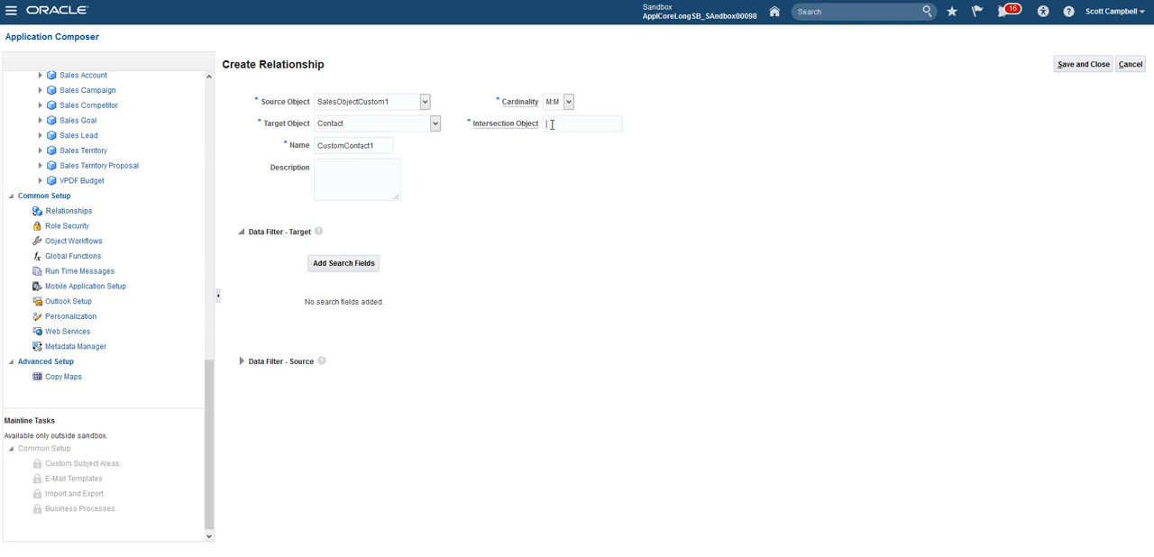
pyautogui.rightClick(552, 124)
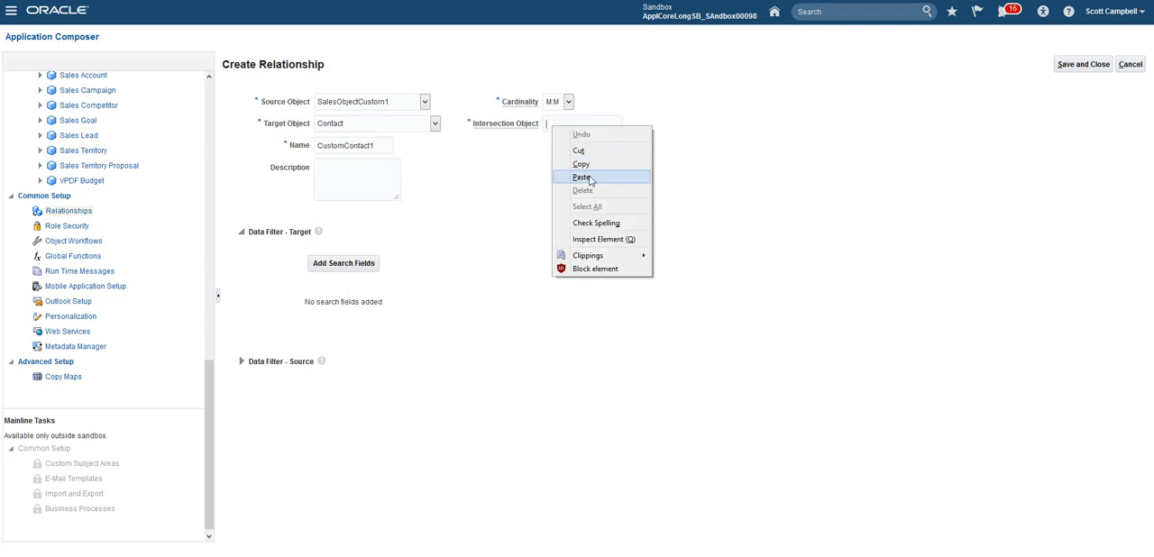
pyautogui.click(581, 178)
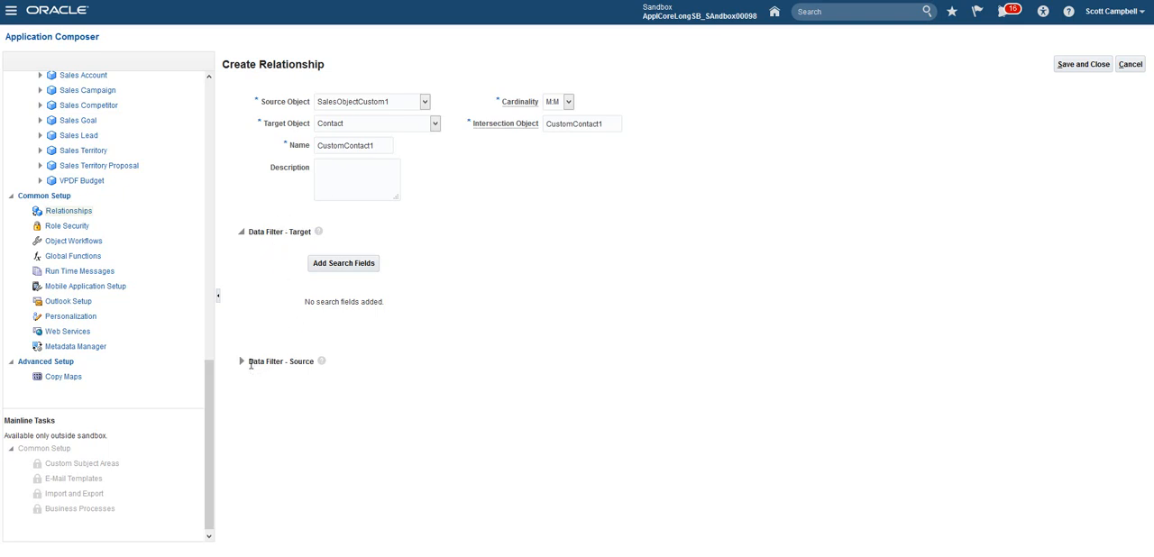
# Step: Save and close the new relationship, leaving the target and source data filters empty
pyautogui.moveTo(251, 365); pyautogui.dragTo(296, 366)
pyautogui.tripleClick(254, 232)
pyautogui.click(293, 362)
pyautogui.click(1075, 68)
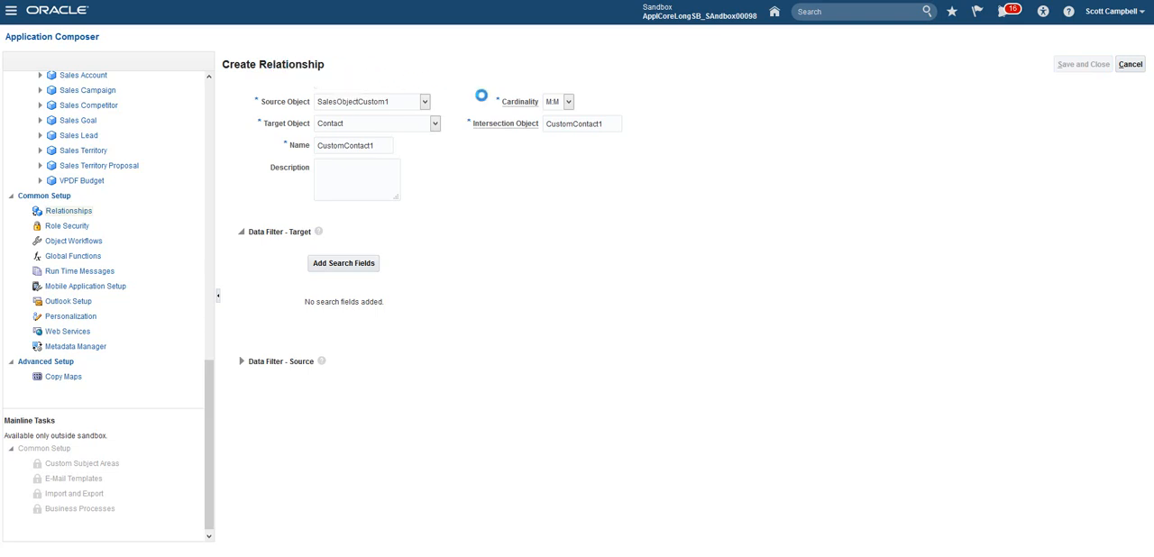
pyautogui.doubleClick(595, 123)
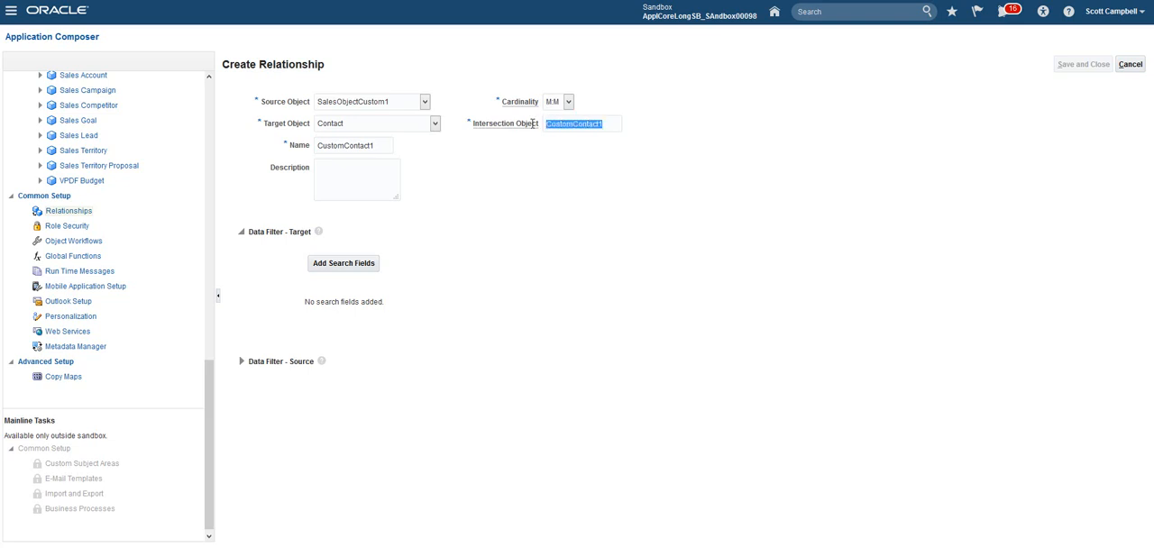
pyautogui.rightClick(589, 124)
pyautogui.click(604, 159)
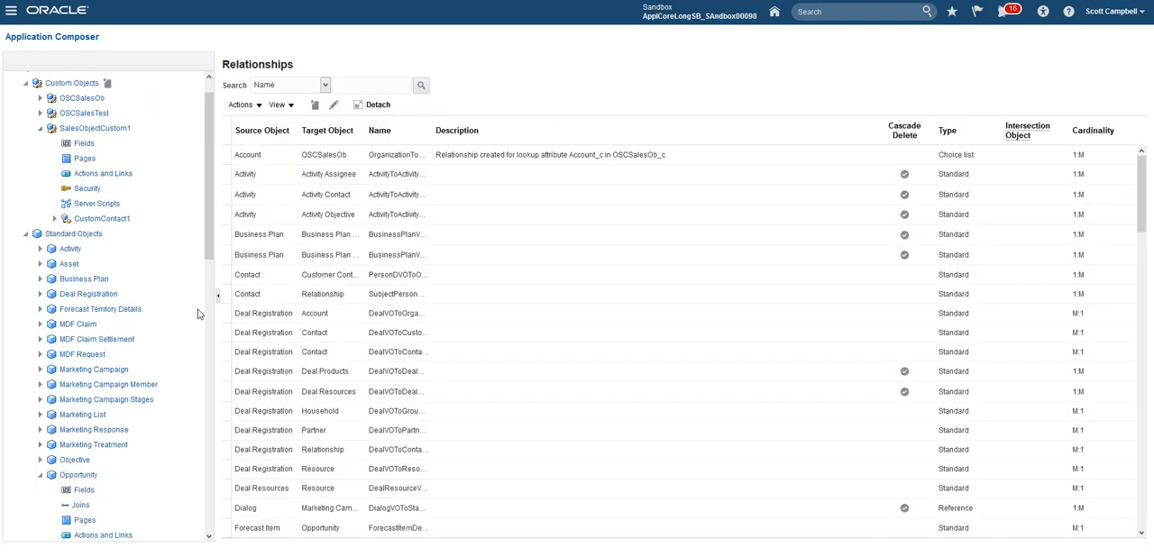
# Step: Examine the CustomContact1 intersection object under SalesObjectCustom1 and compare it with the child objects of Opportunity
pyautogui.moveTo(210, 237); pyautogui.dragTo(207, 199)
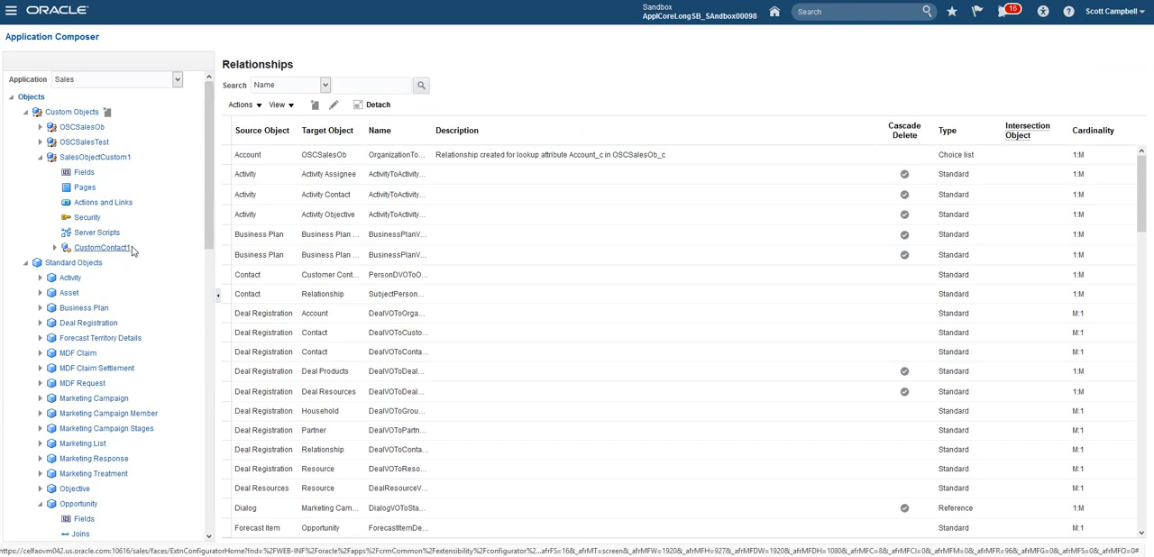
pyautogui.click(82, 254)
pyautogui.scroll(-5, 187, 216)
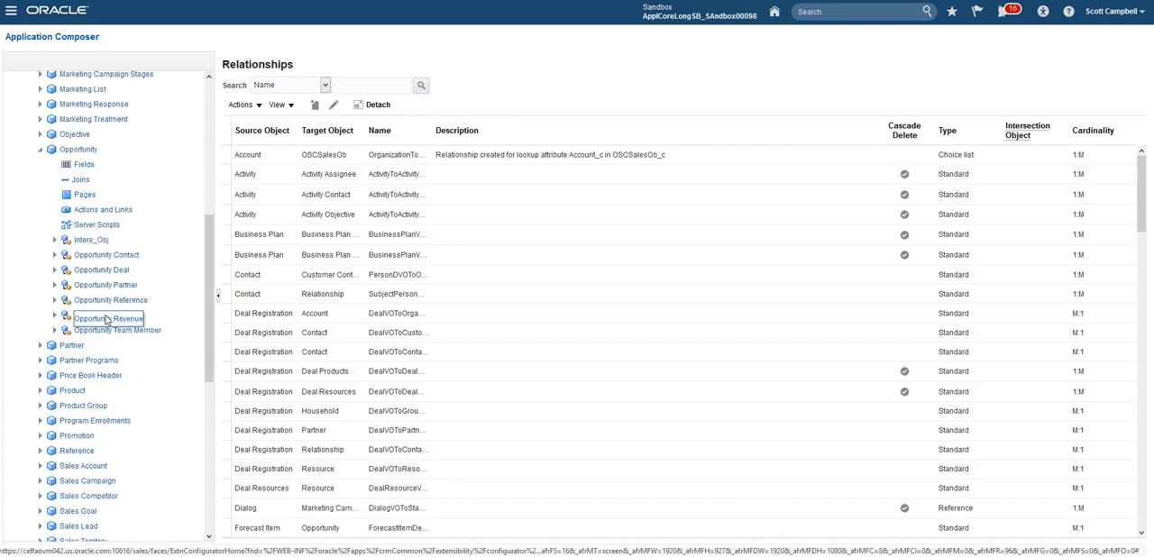
pyautogui.scroll(6, 163, 237)
pyautogui.click(106, 249)
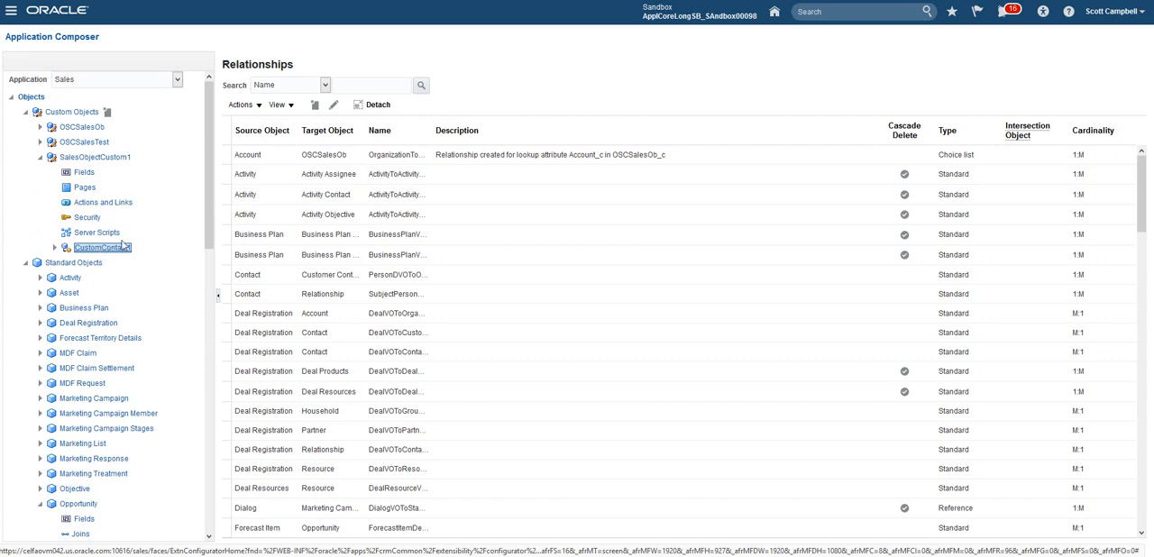
# Step: Switch to the Common application and expand the standard Contact object to check its CustomContact1 entry
pyautogui.click(153, 81)
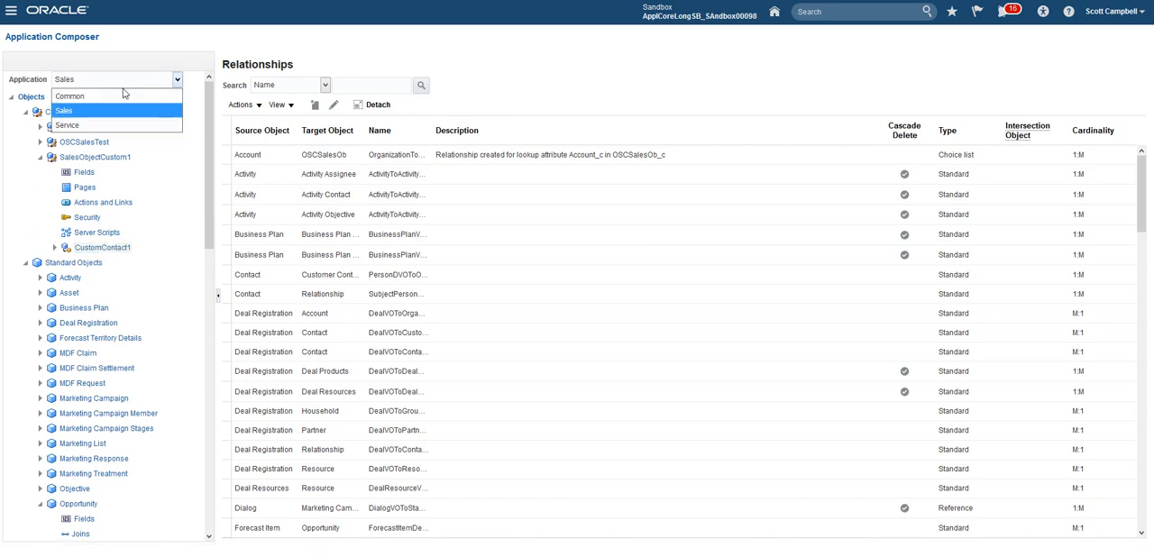
pyautogui.click(72, 96)
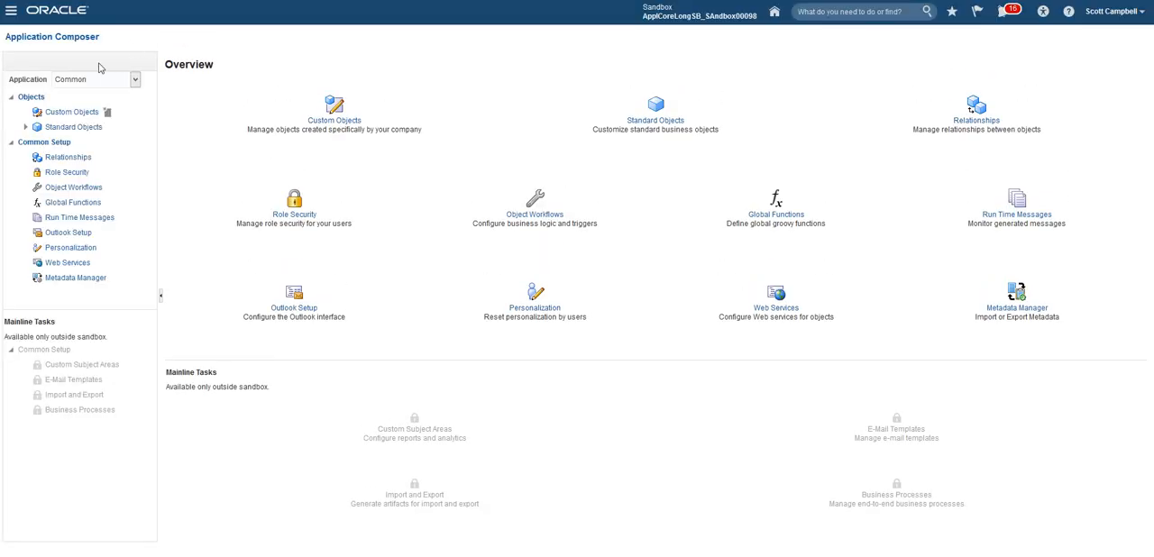
pyautogui.click(25, 128)
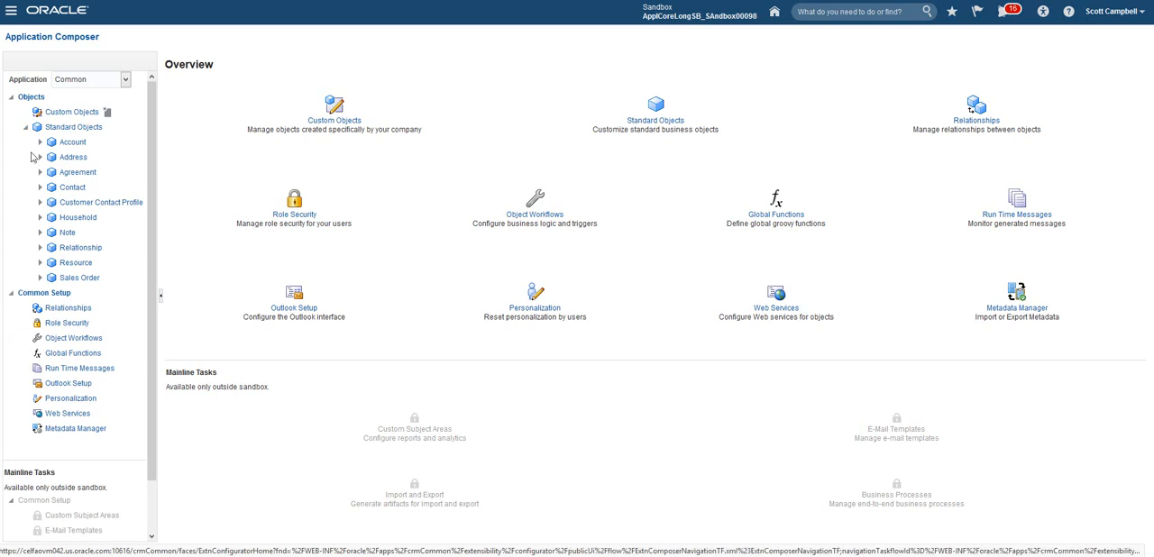
pyautogui.click(41, 187)
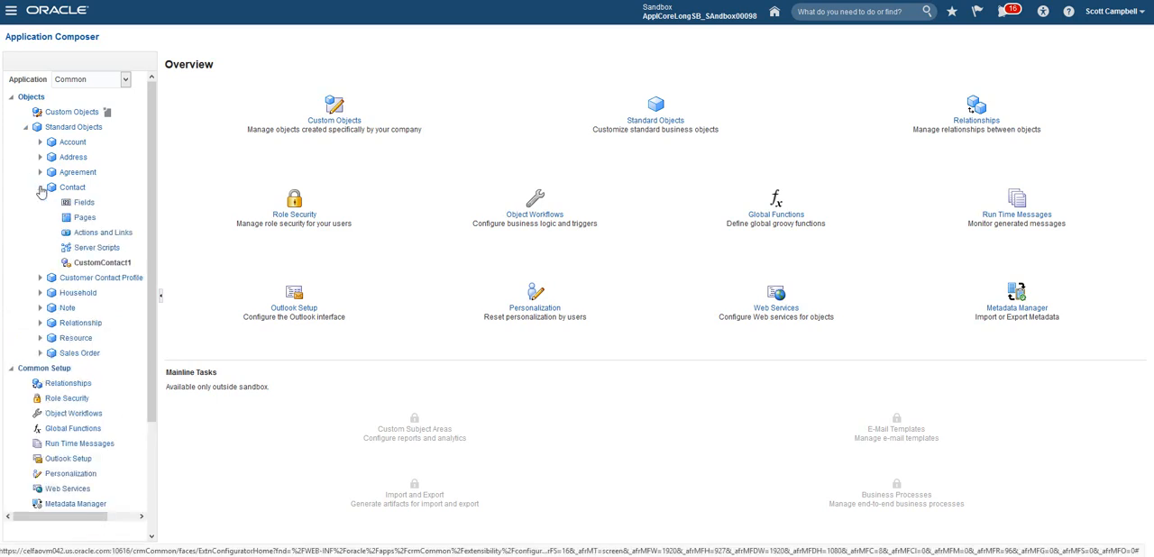
pyautogui.click(105, 262)
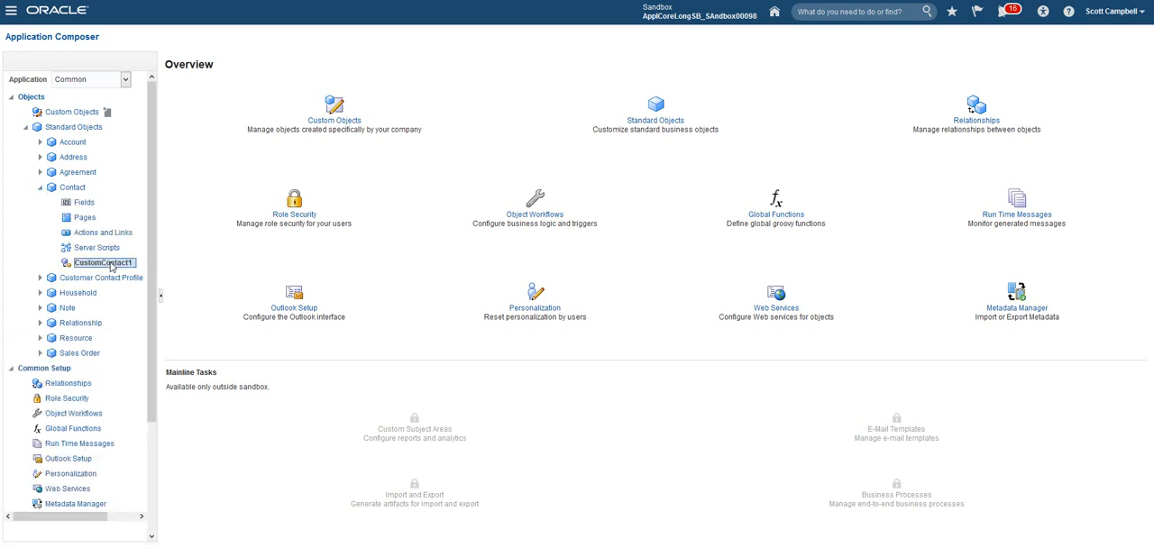
# Step: Return to the Sales application and expand SalesObjectCustom1 to check its CustomContact1 child object
pyautogui.click(108, 82)
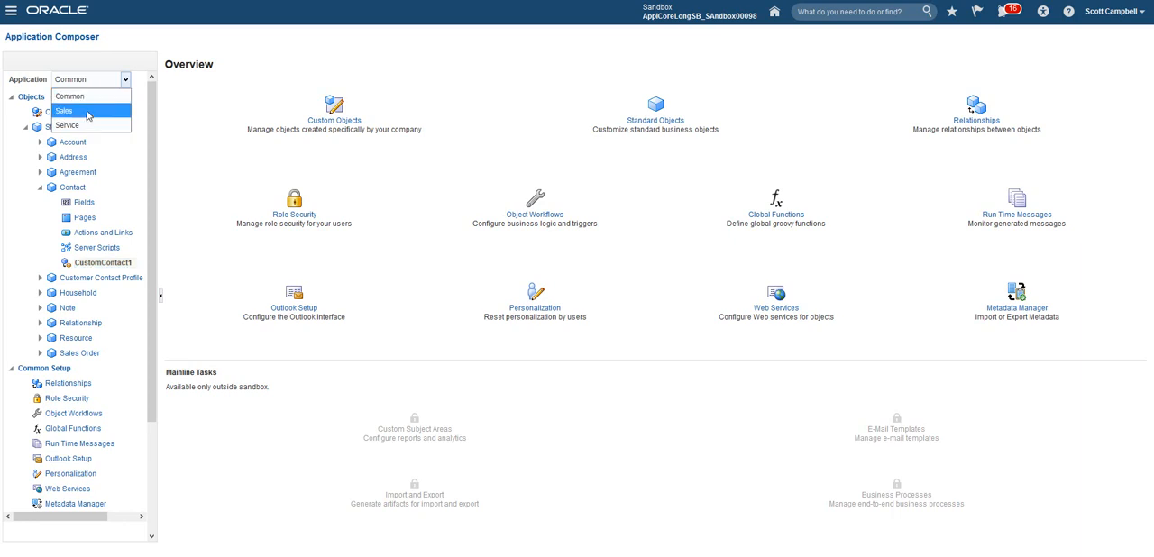
pyautogui.click(87, 115)
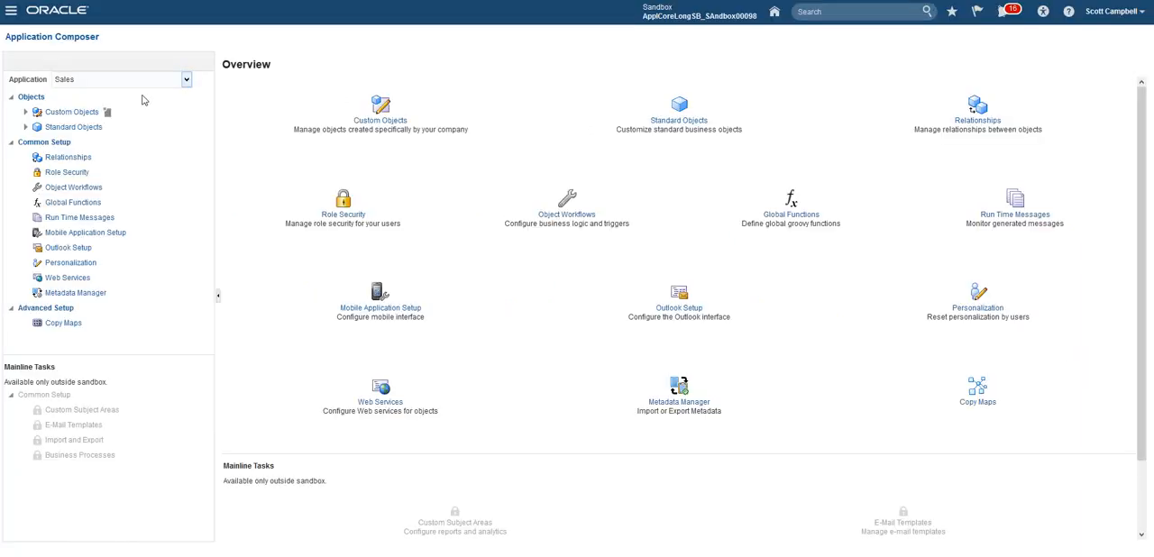
pyautogui.click(26, 128)
pyautogui.click(26, 112)
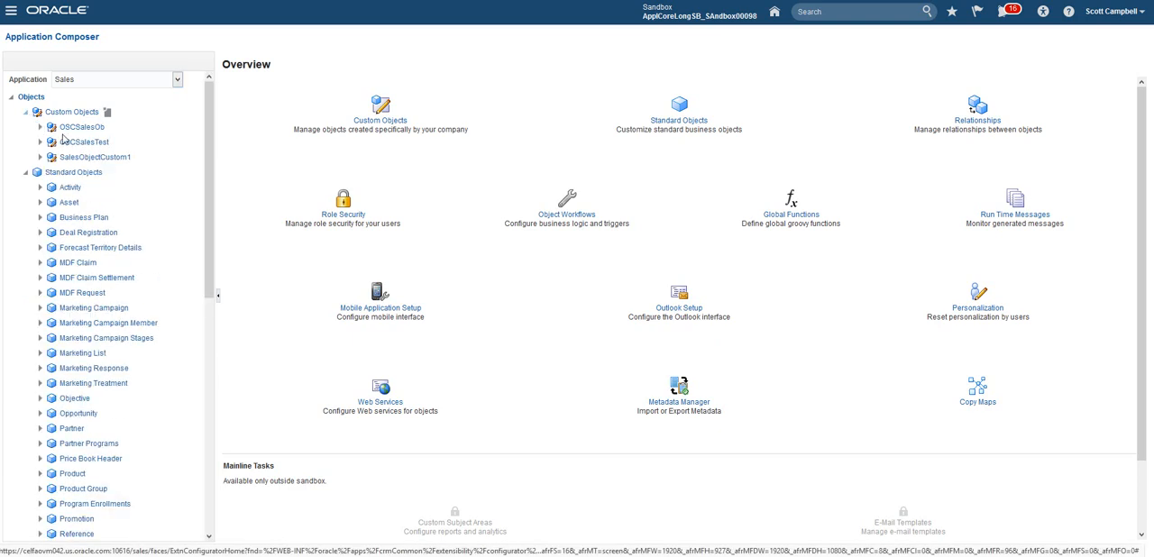
pyautogui.click(40, 157)
pyautogui.click(95, 80)
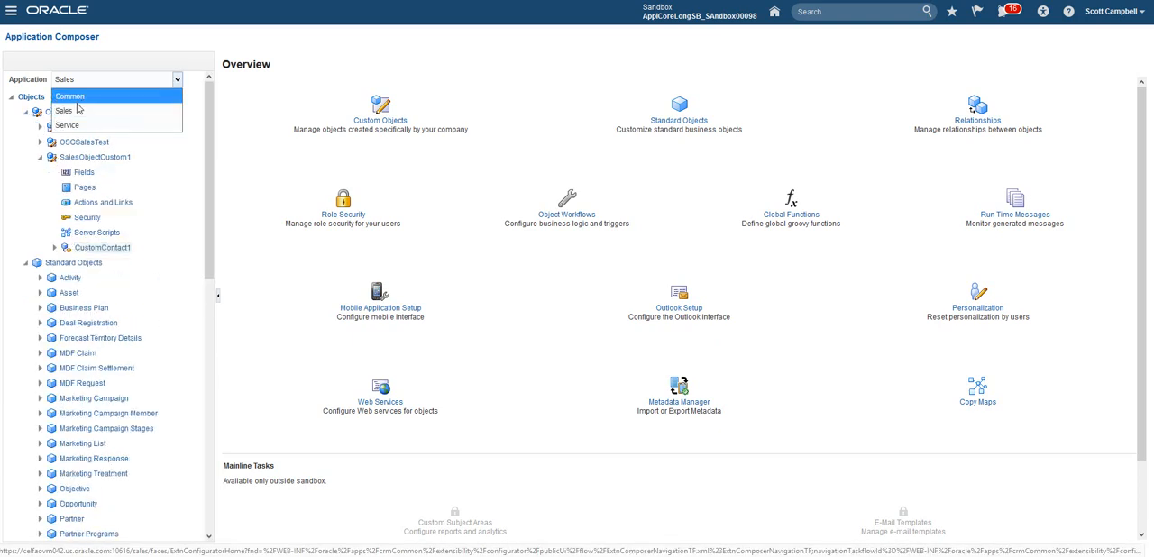
# Step: Duplicate the default custom details page layout of SalesObjectCustom1 as Default Copy and open the copy for editing
pyautogui.click(189, 221)
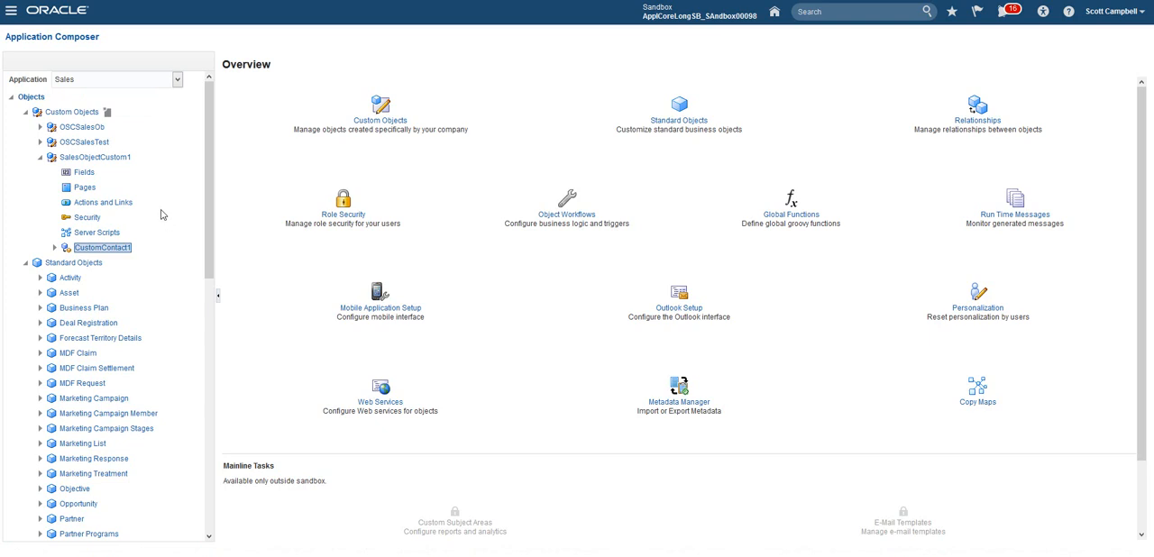
pyautogui.click(85, 188)
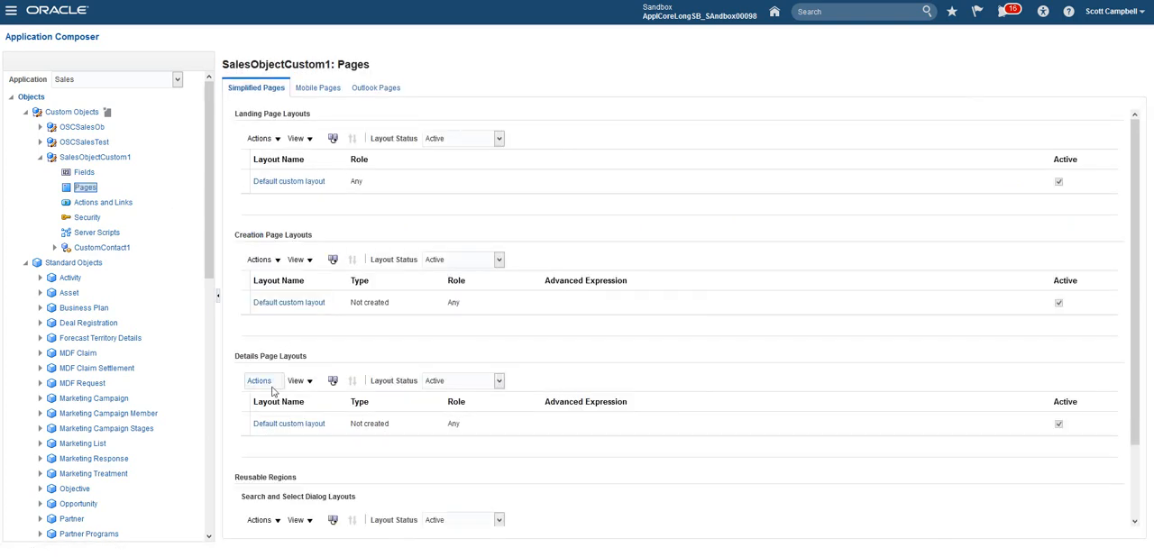
pyautogui.click(373, 422)
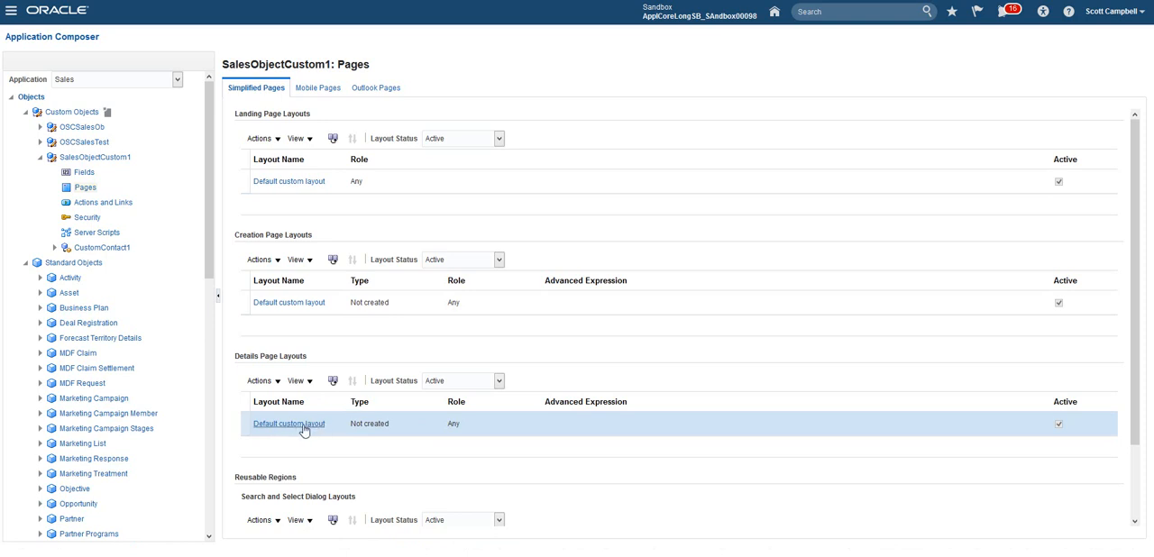
pyautogui.click(332, 382)
pyautogui.click(333, 383)
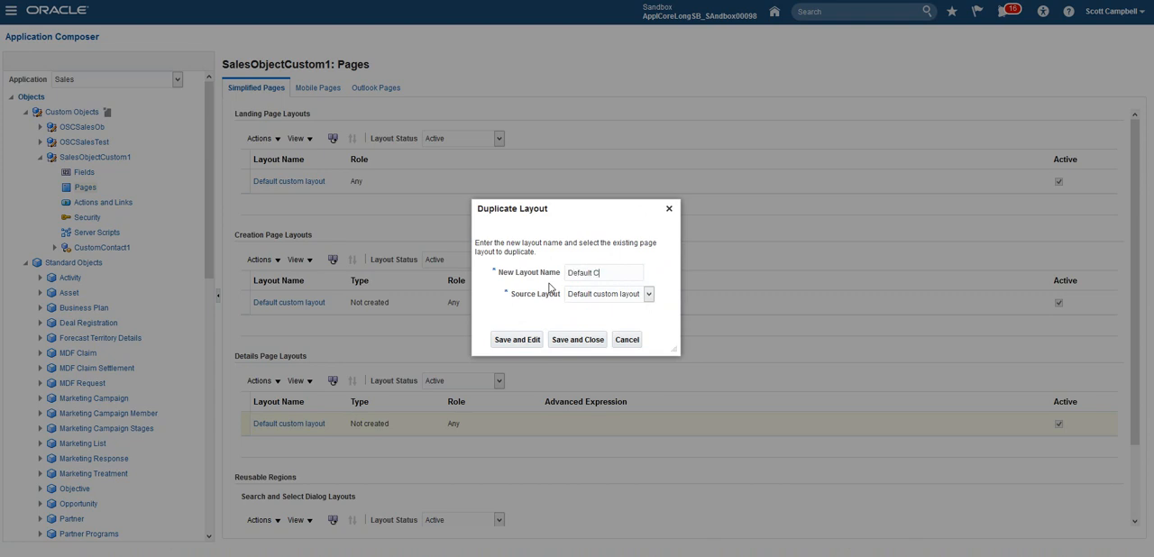
pyautogui.click(516, 339)
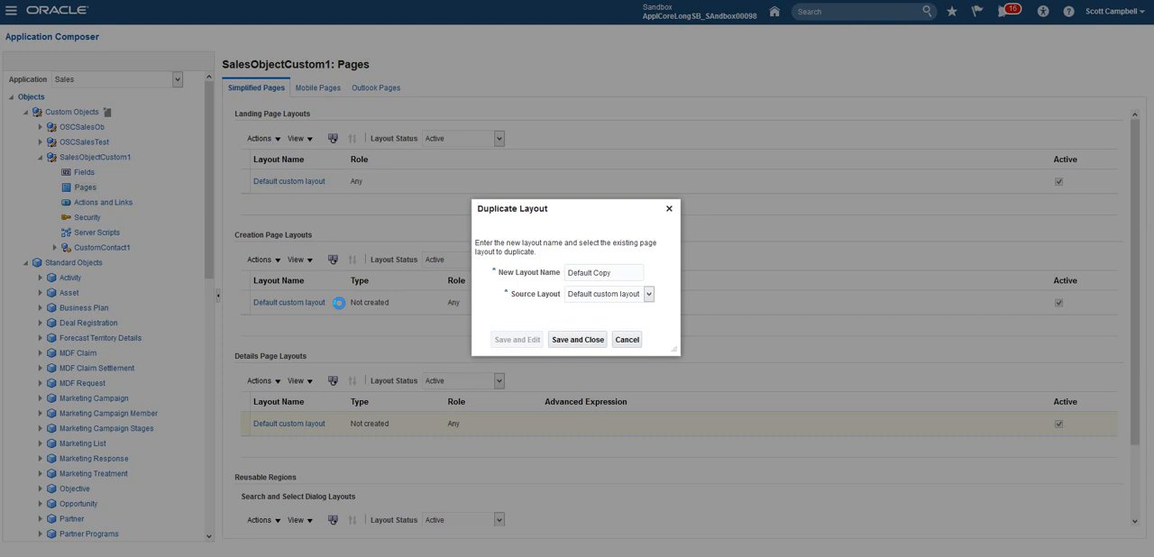
pyautogui.click(578, 340)
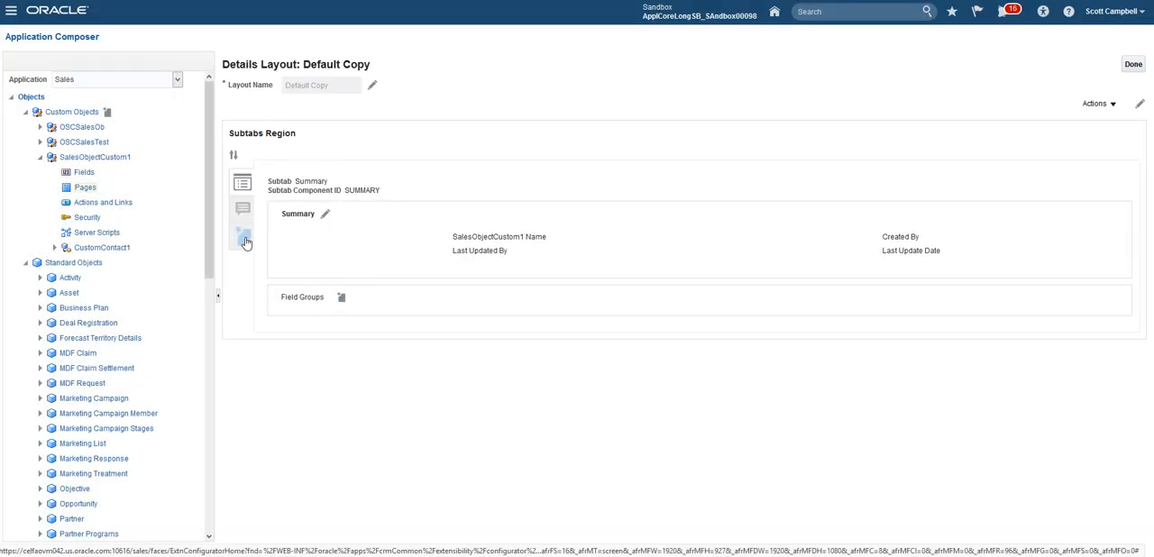
# Step: Start a new subtab in the Default Copy details layout, based on a related object
pyautogui.click(246, 240)
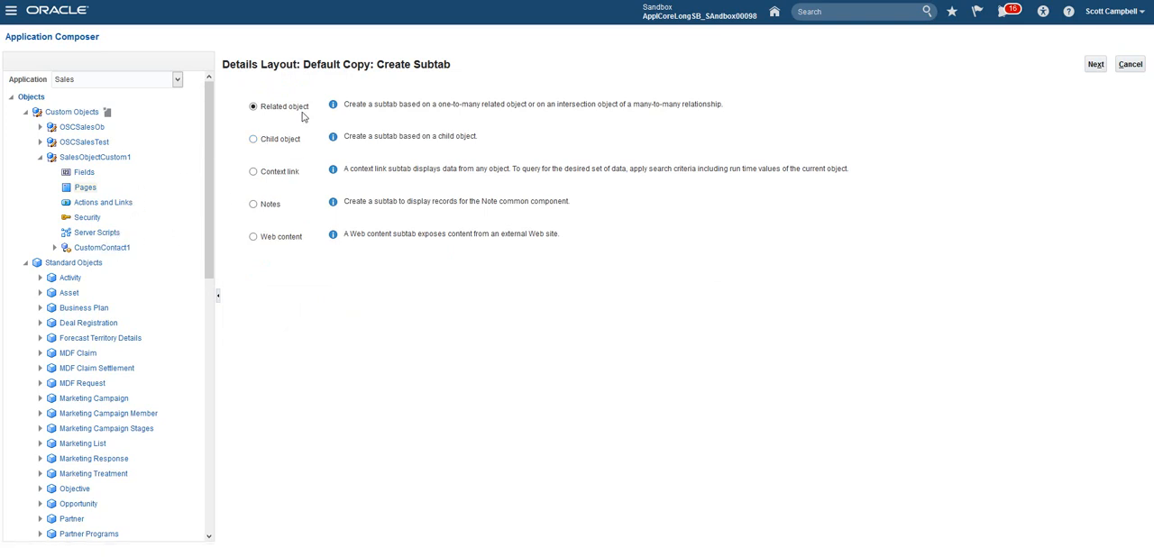
pyautogui.moveTo(310, 108); pyautogui.dragTo(264, 112)
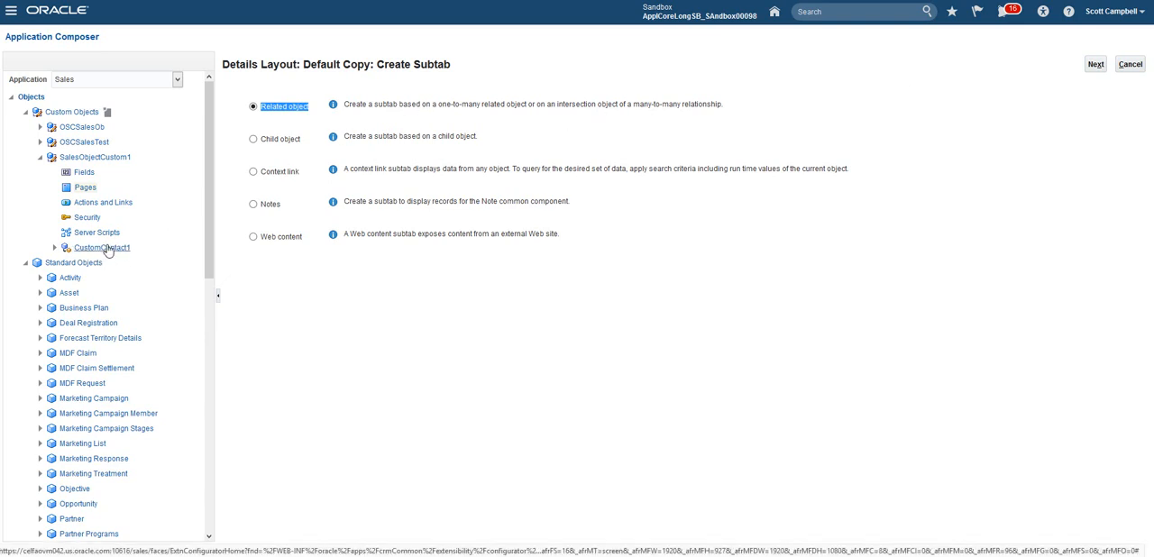
pyautogui.moveTo(344, 105); pyautogui.dragTo(660, 101)
pyautogui.click(454, 104)
pyautogui.click(581, 105)
pyautogui.moveTo(549, 105); pyautogui.dragTo(727, 105)
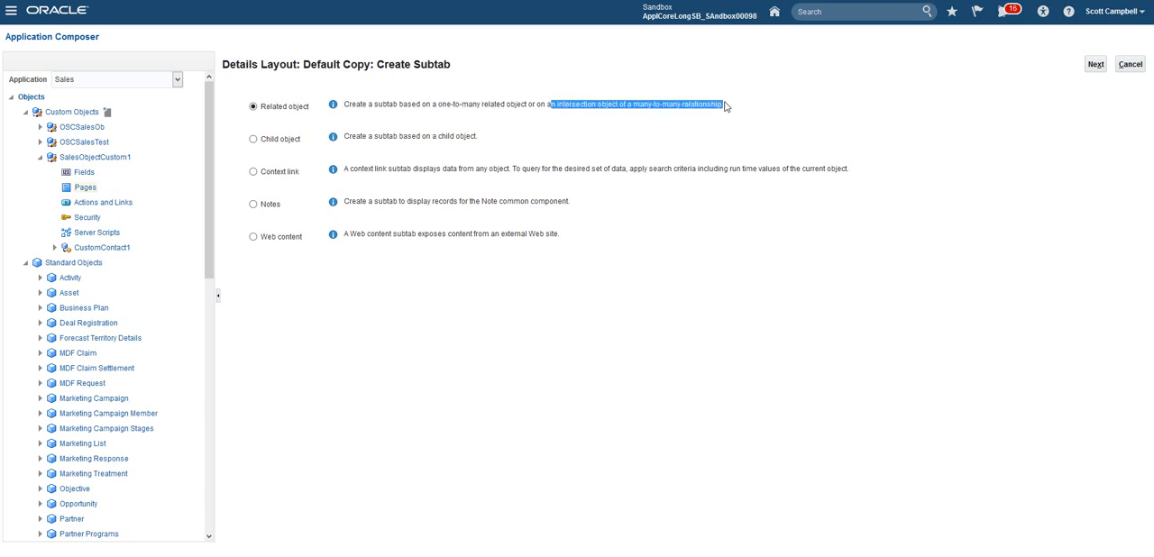
pyautogui.click(1096, 65)
# Step: Set the subtab's data object to CustomContact1, keeping the display label Contacts
pyautogui.click(356, 116)
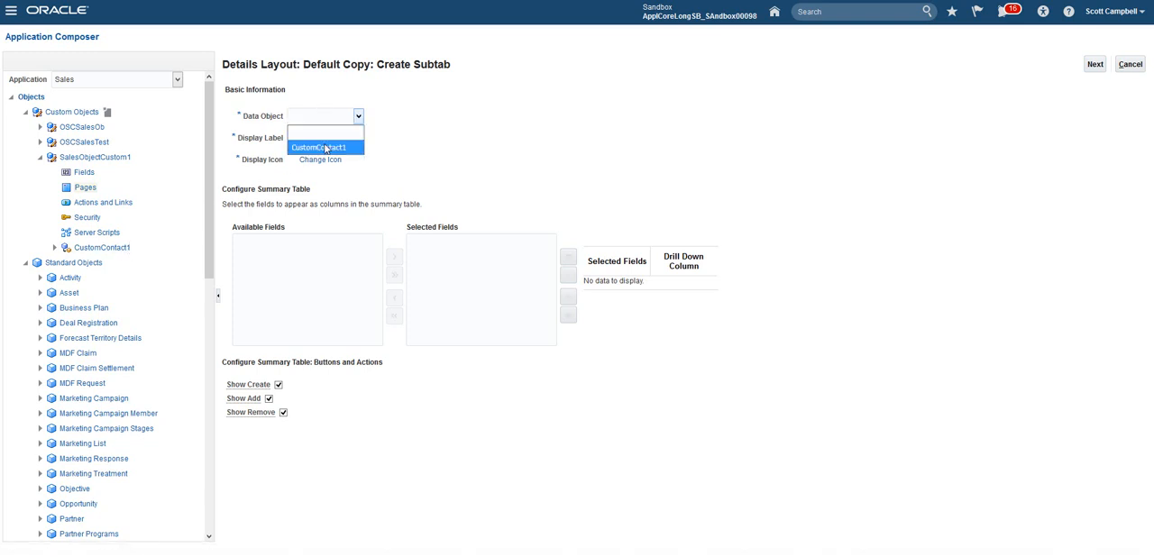
pyautogui.click(320, 147)
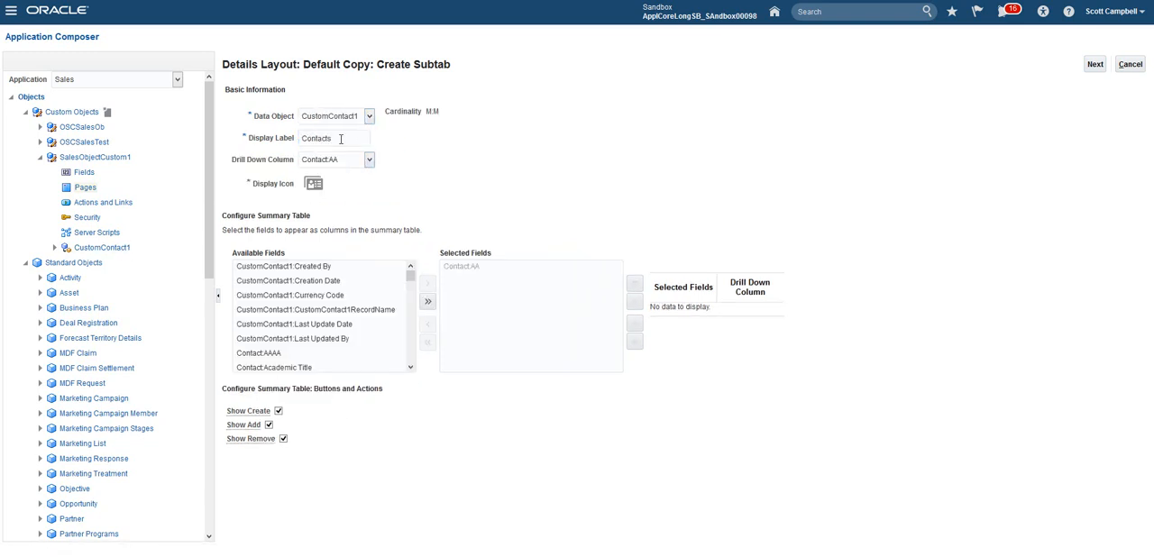
pyautogui.doubleClick(302, 138)
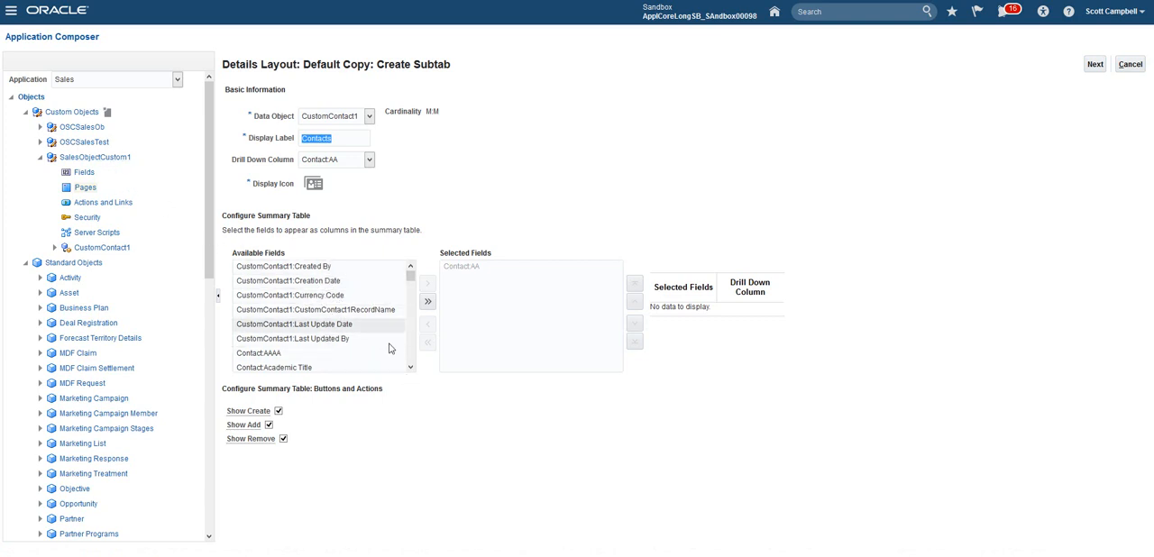
# Step: Examine which CustomContact1 and Contact fields are available for the subtab's summary table
pyautogui.click(410, 368)
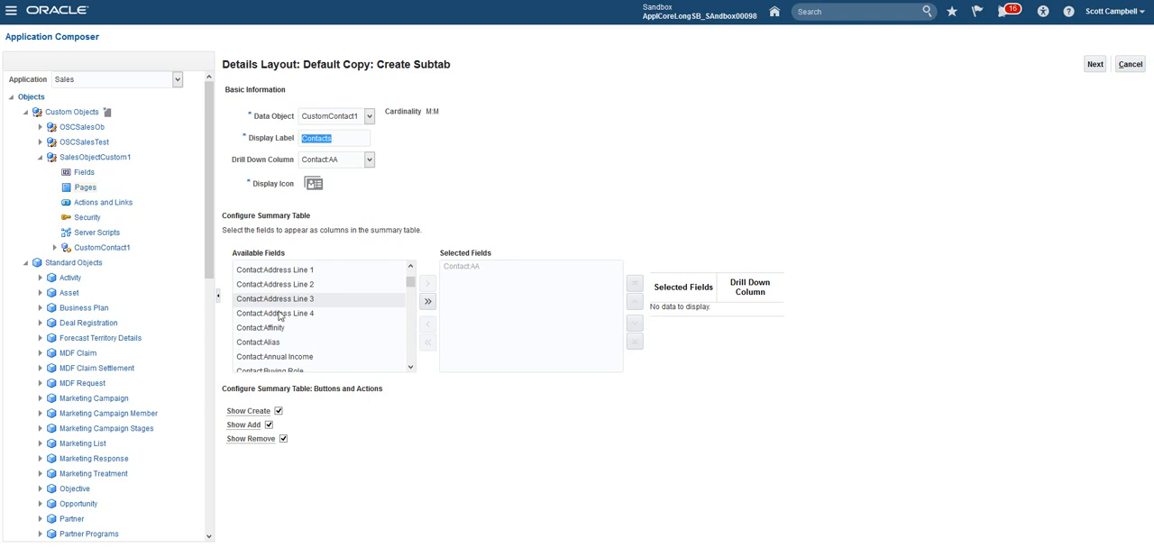
pyautogui.moveTo(412, 287); pyautogui.dragTo(411, 320)
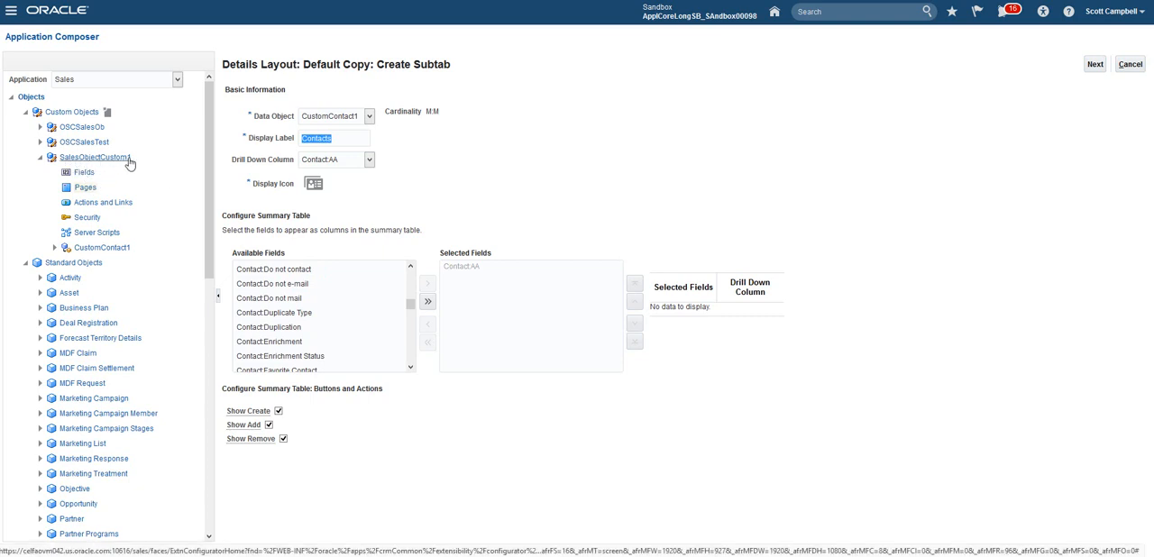
pyautogui.moveTo(410, 304); pyautogui.dragTo(411, 273)
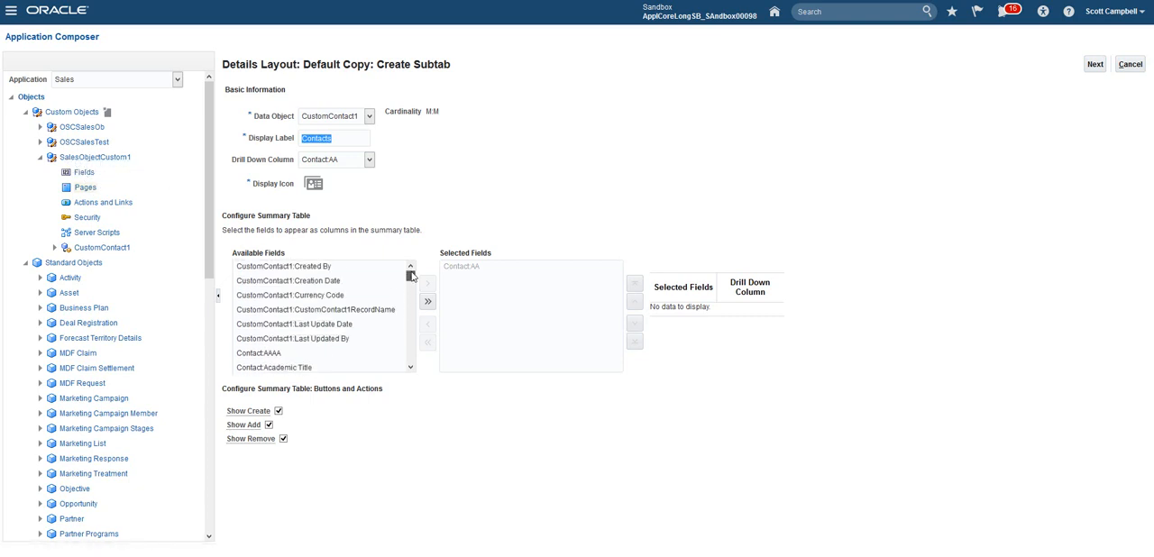
pyautogui.scroll(-3, 288, 302)
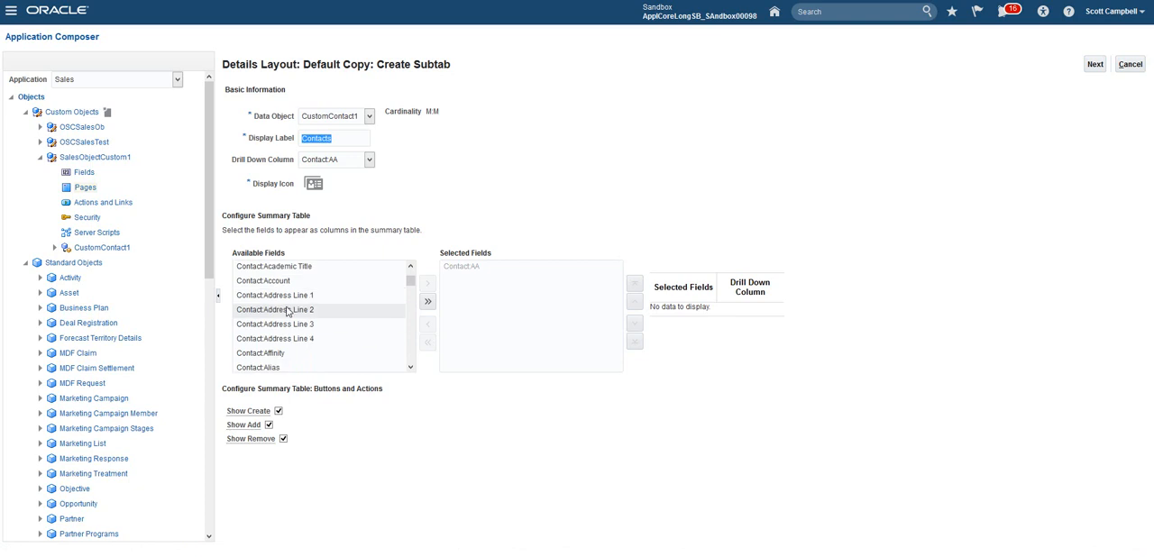
pyautogui.scroll(1, 288, 302)
pyautogui.scroll(3, 288, 305)
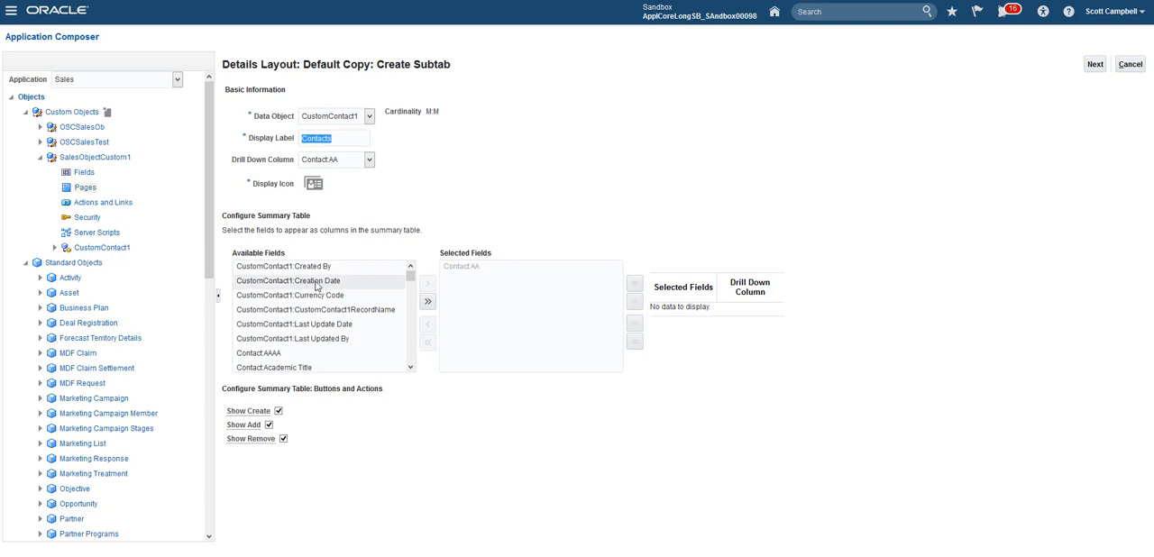
pyautogui.scroll(-3, 325, 291)
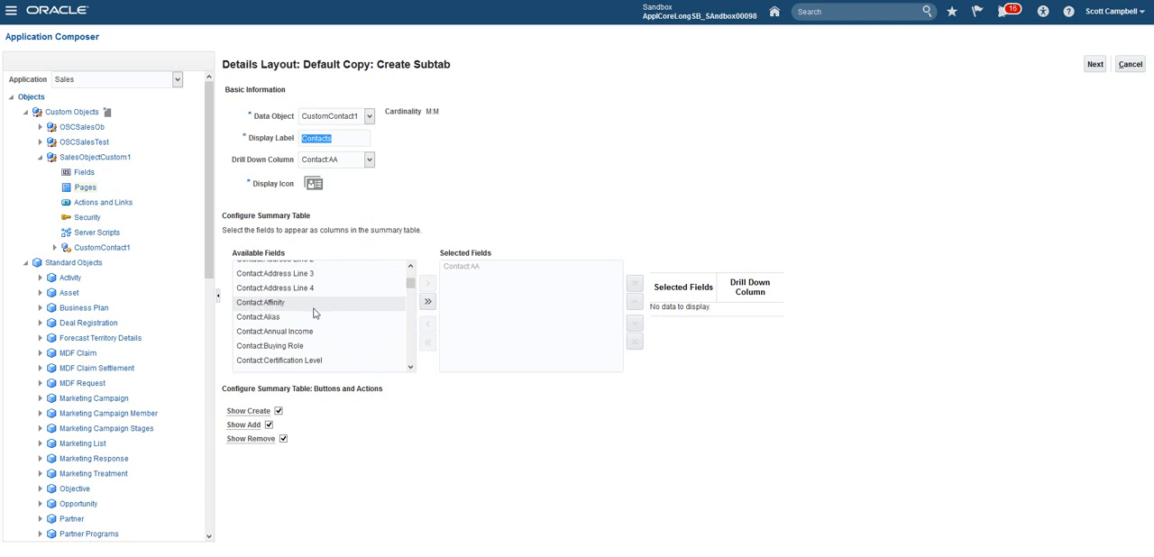
pyautogui.scroll(-5, 316, 314)
pyautogui.scroll(3, 315, 314)
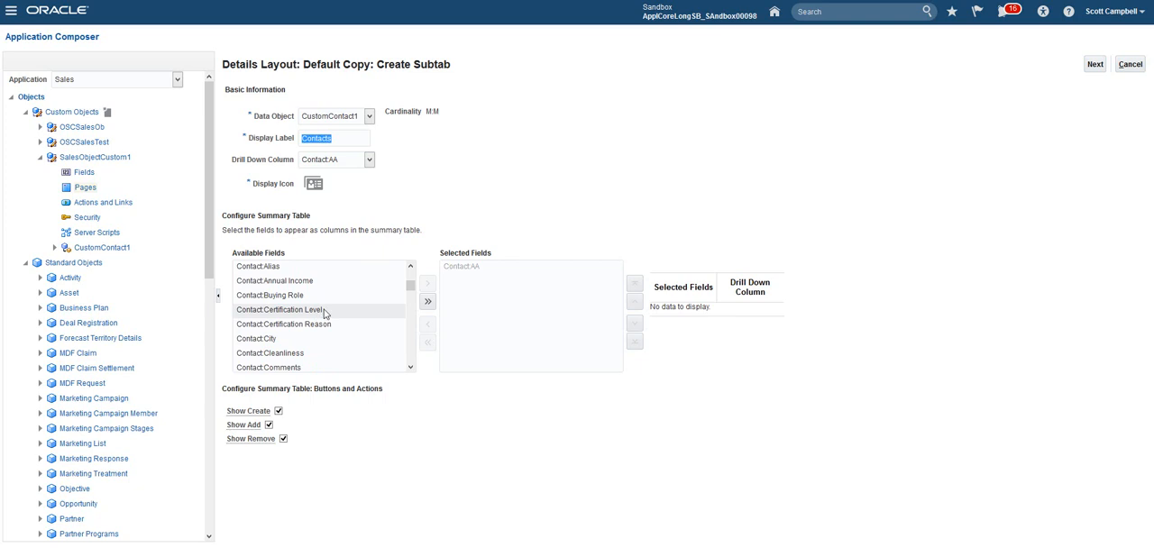
# Step: Search the page for Name and add the Contact:Name field with the PersonName tooltip to the summary table's selected fields
pyautogui.hotkey('ctrl', 'f')
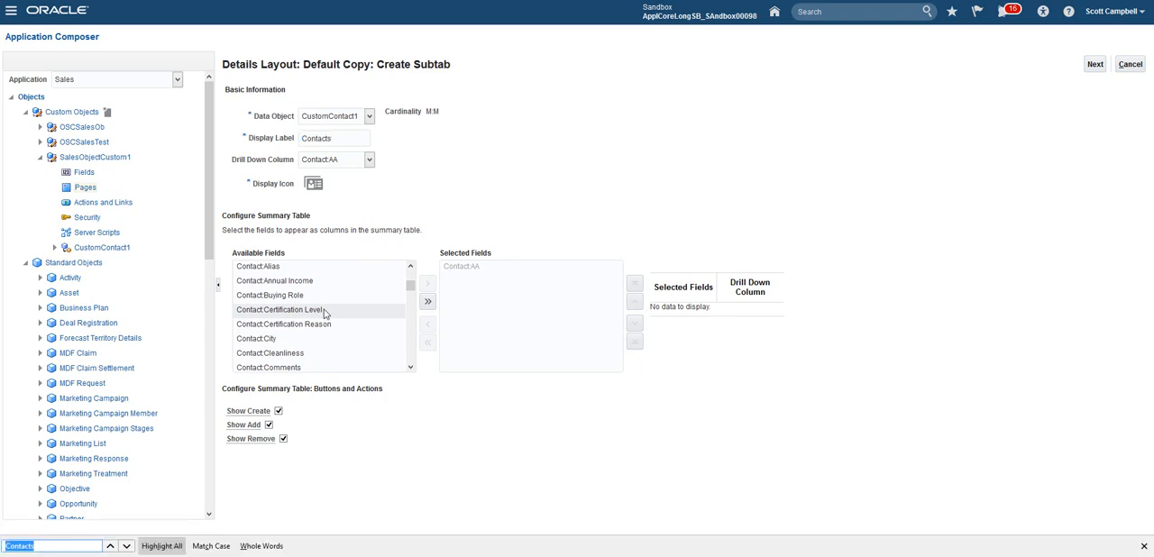
pyautogui.write('Name')
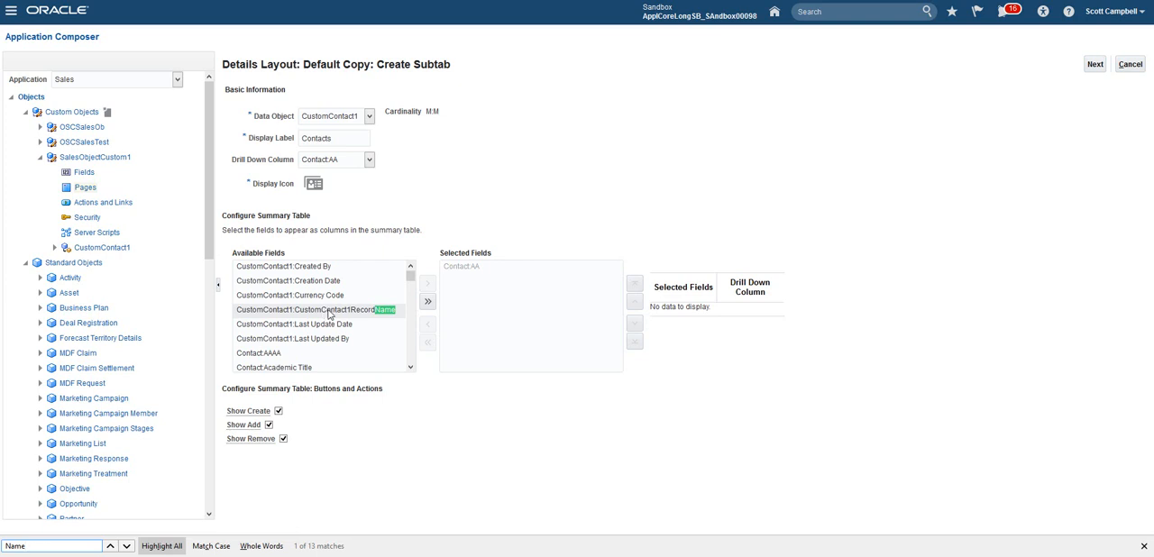
pyautogui.press('Return')
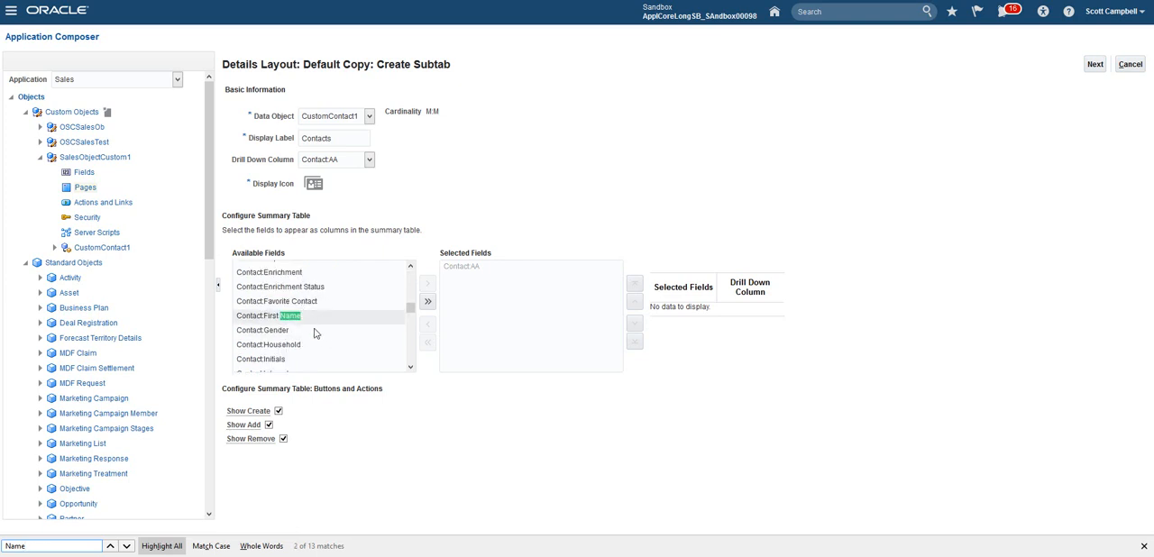
pyautogui.press('Return')
pyautogui.press('Return')
pyautogui.press('Return')
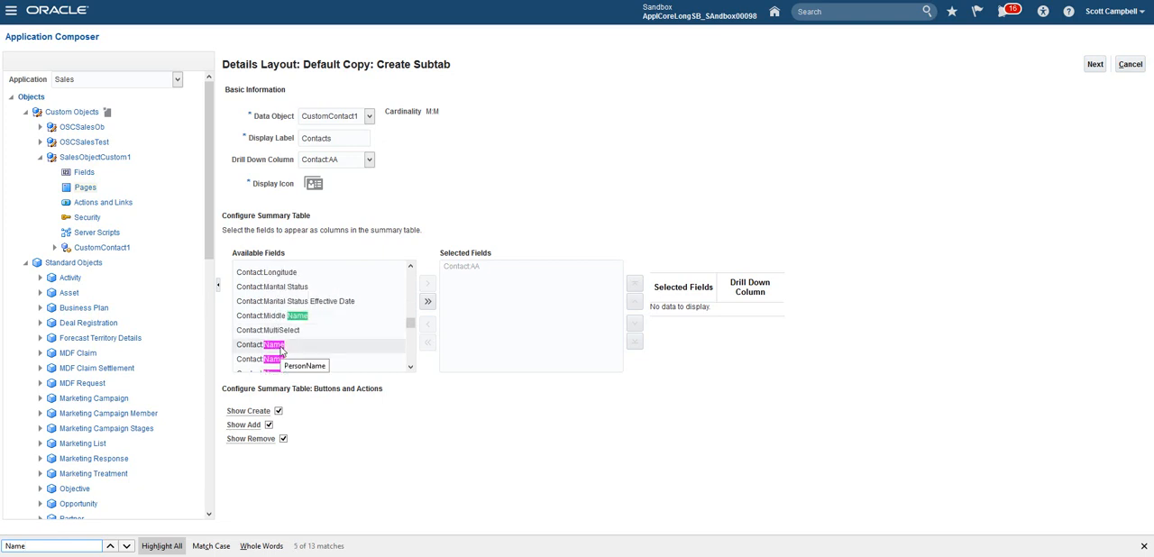
pyautogui.click(281, 350)
pyautogui.moveTo(282, 349); pyautogui.dragTo(554, 283)
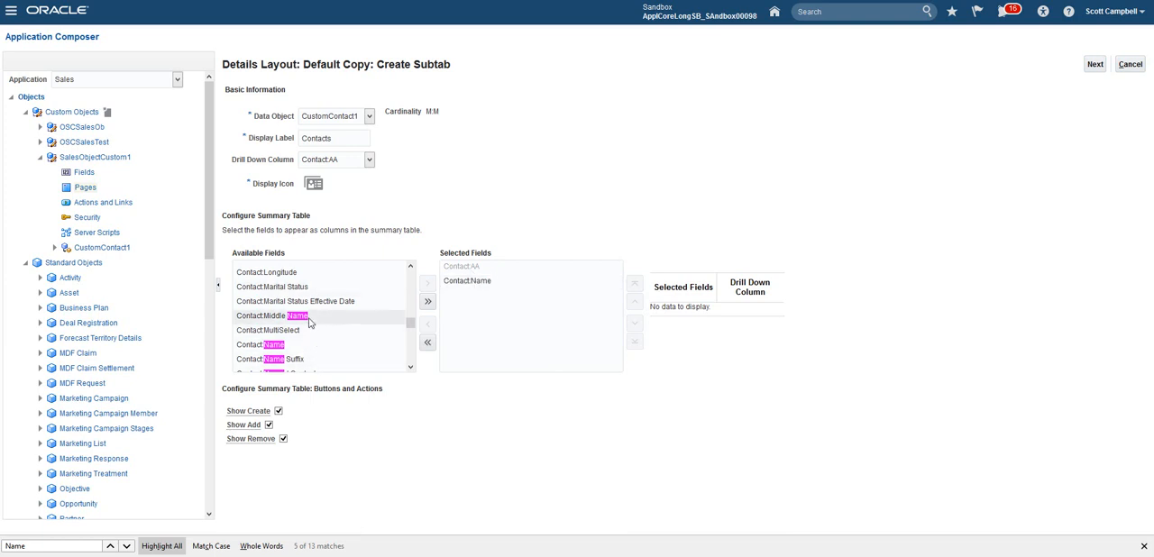
# Step: Add Contact:Last Name and Contact:First Name to the selected fields, placing the first name above the last name
pyautogui.scroll(2, 309, 323)
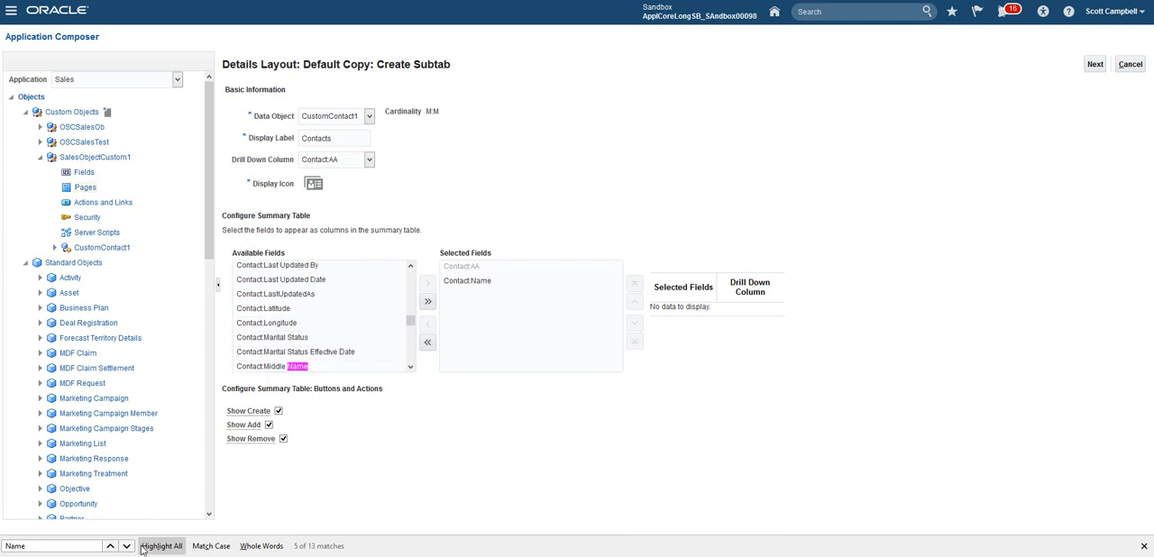
pyautogui.click(111, 546)
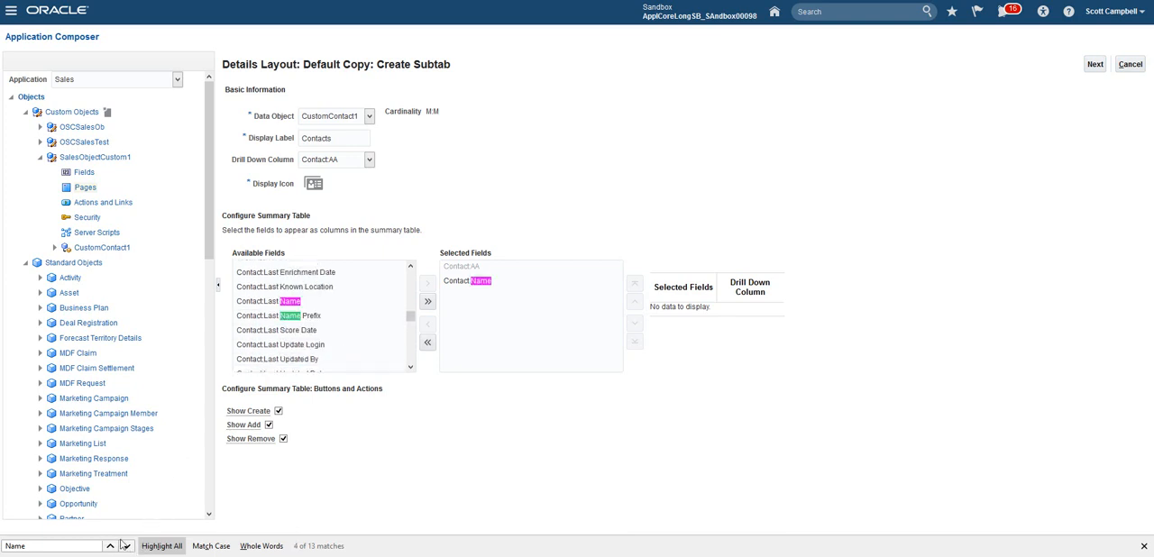
pyautogui.doubleClick(262, 301)
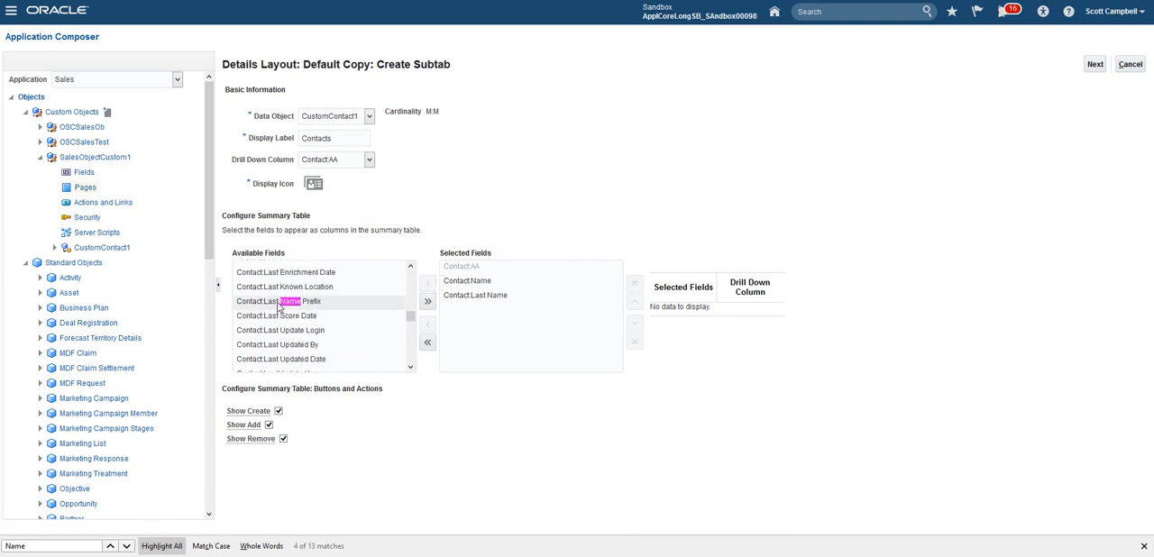
pyautogui.click(113, 547)
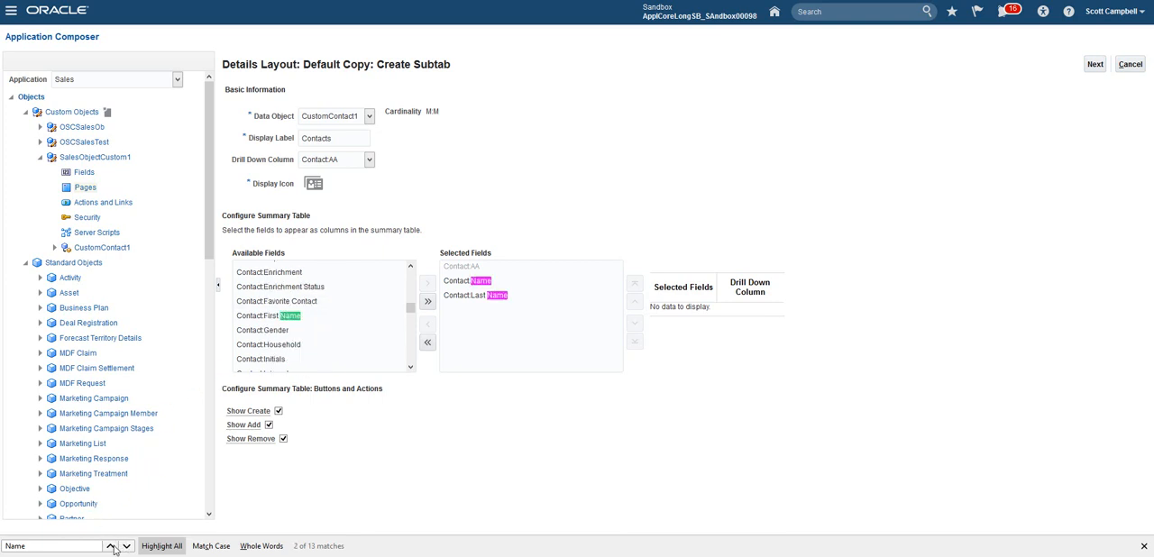
pyautogui.doubleClick(275, 317)
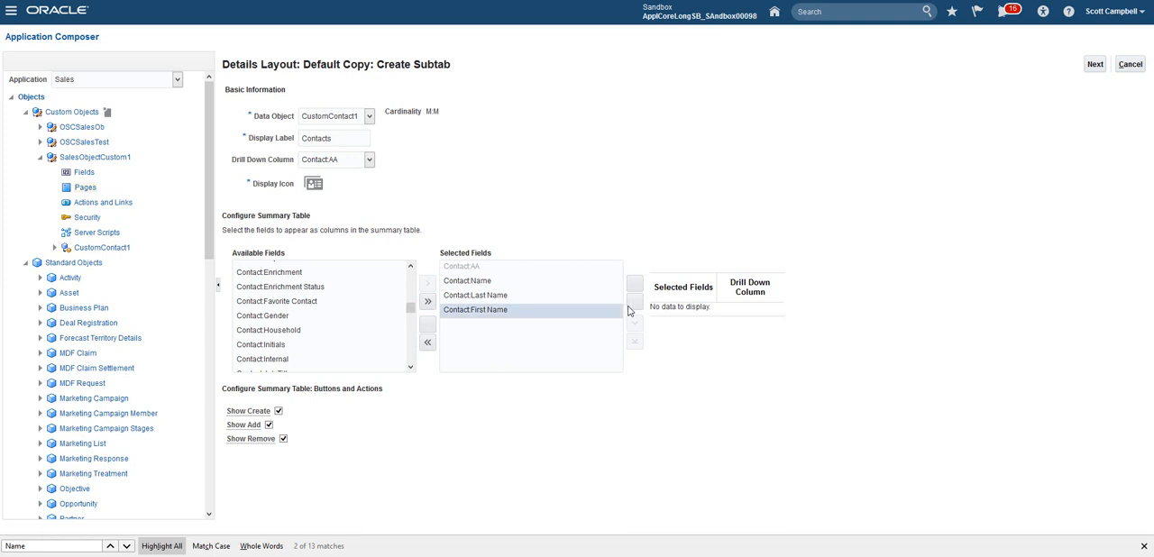
pyautogui.click(634, 301)
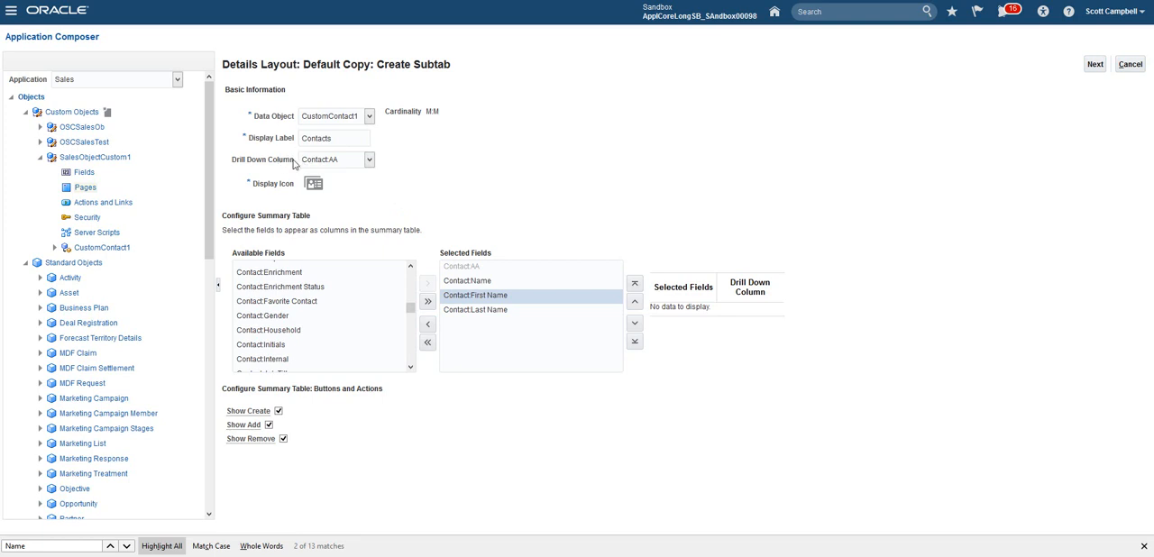
# Step: Set the subtab's drill down column to the first Contact:Name entry
pyautogui.moveTo(293, 164); pyautogui.dragTo(235, 167)
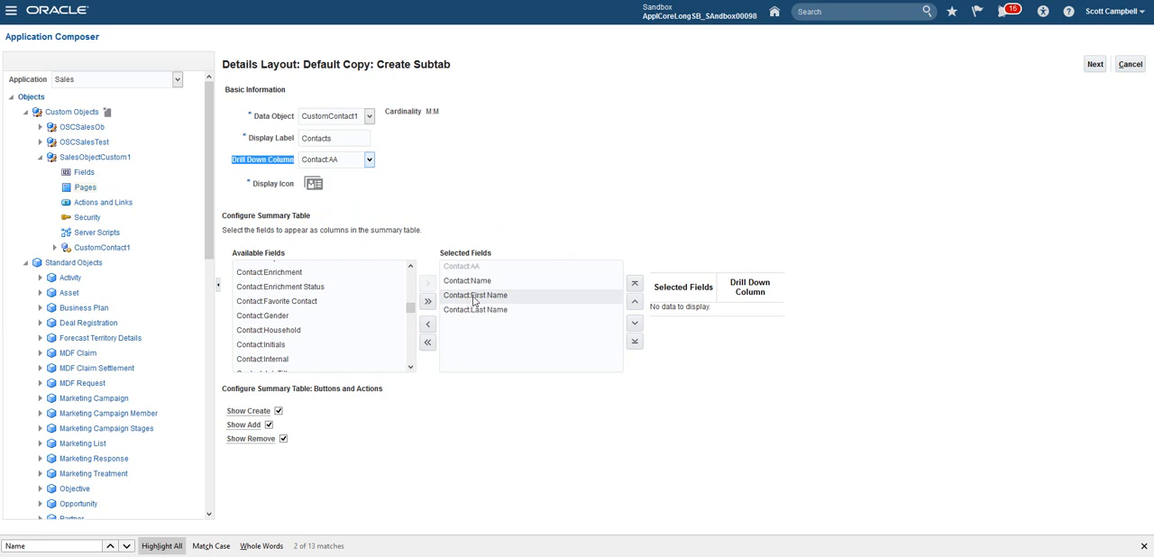
pyautogui.click(474, 297)
pyautogui.click(369, 160)
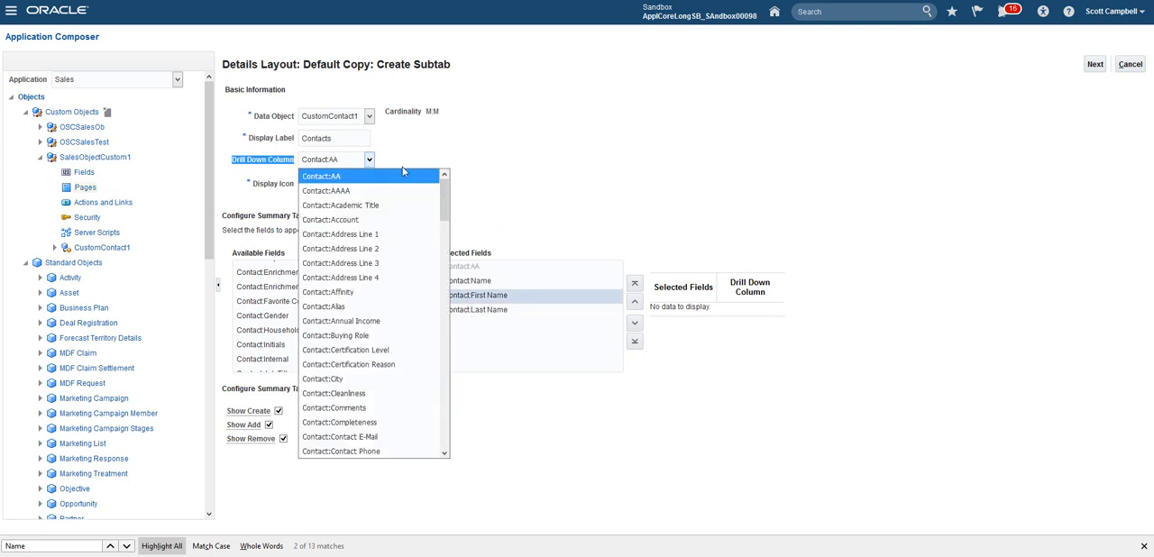
pyautogui.moveTo(444, 180); pyautogui.dragTo(448, 330)
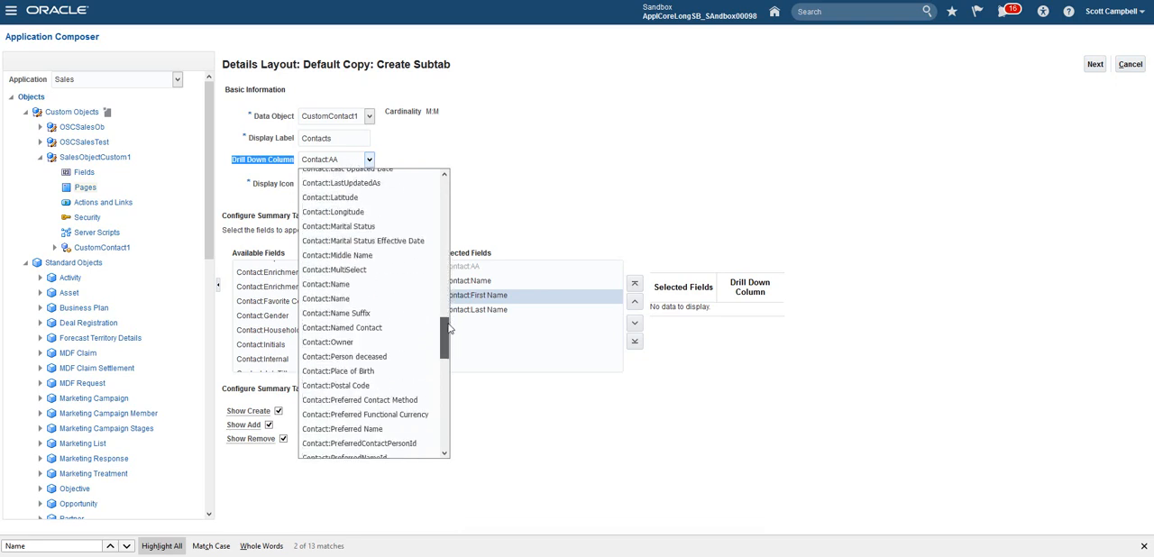
pyautogui.click(326, 284)
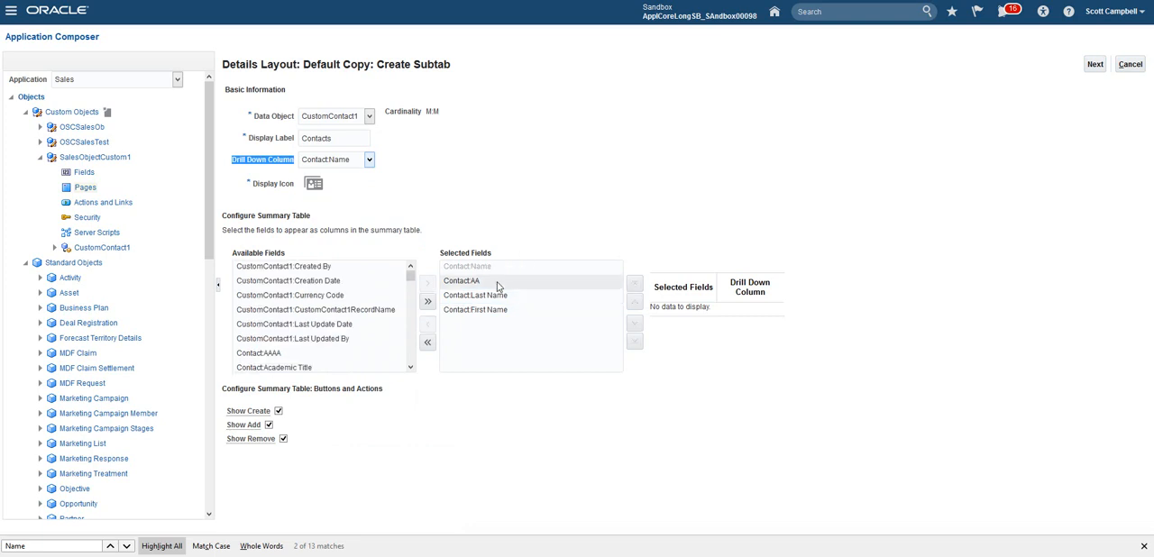
# Step: Remove Contact:AA from the summary table's selected fields, keeping the Show Create, Show Add and Show Remove options enabled
pyautogui.click(470, 281)
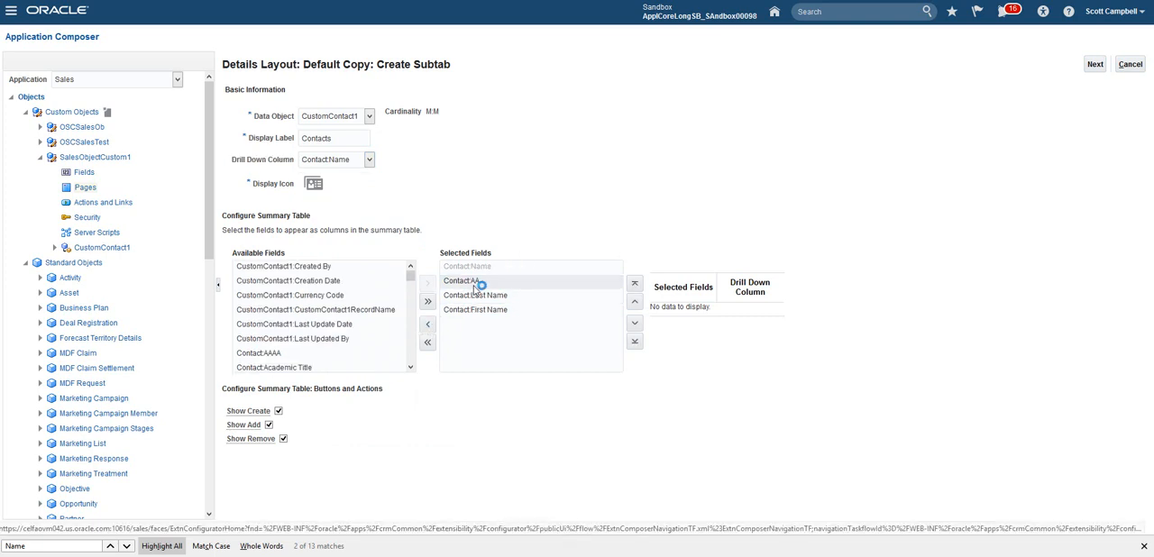
pyautogui.click(429, 326)
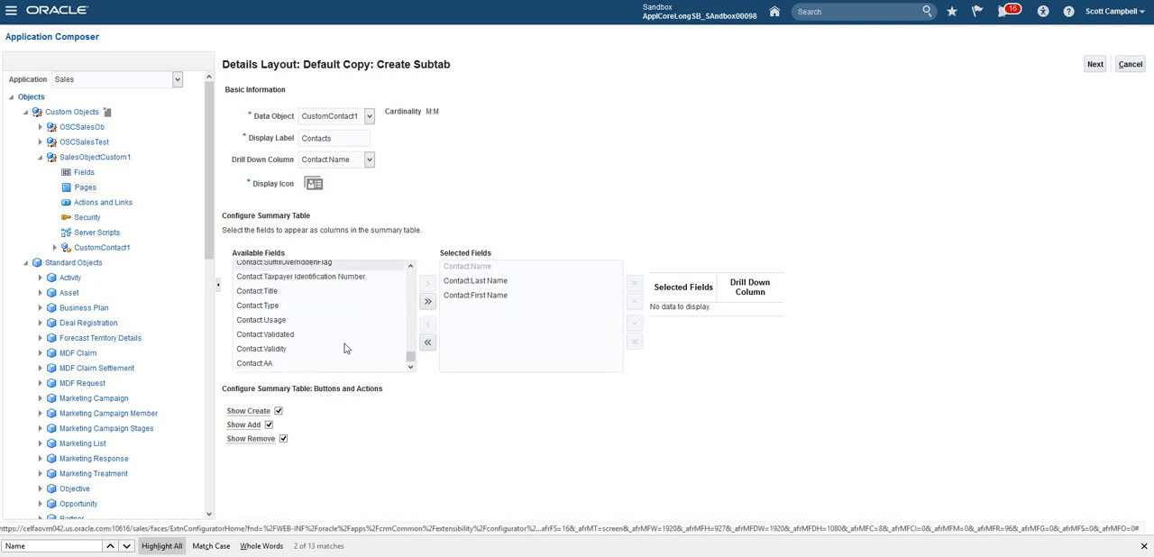
pyautogui.moveTo(228, 410); pyautogui.dragTo(275, 440)
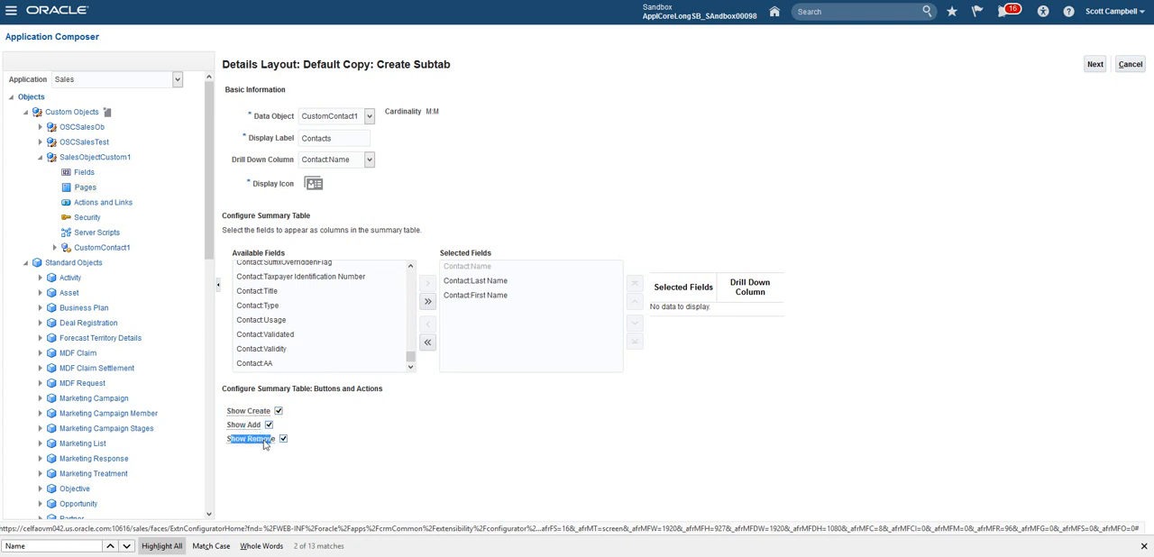
pyautogui.click(263, 441)
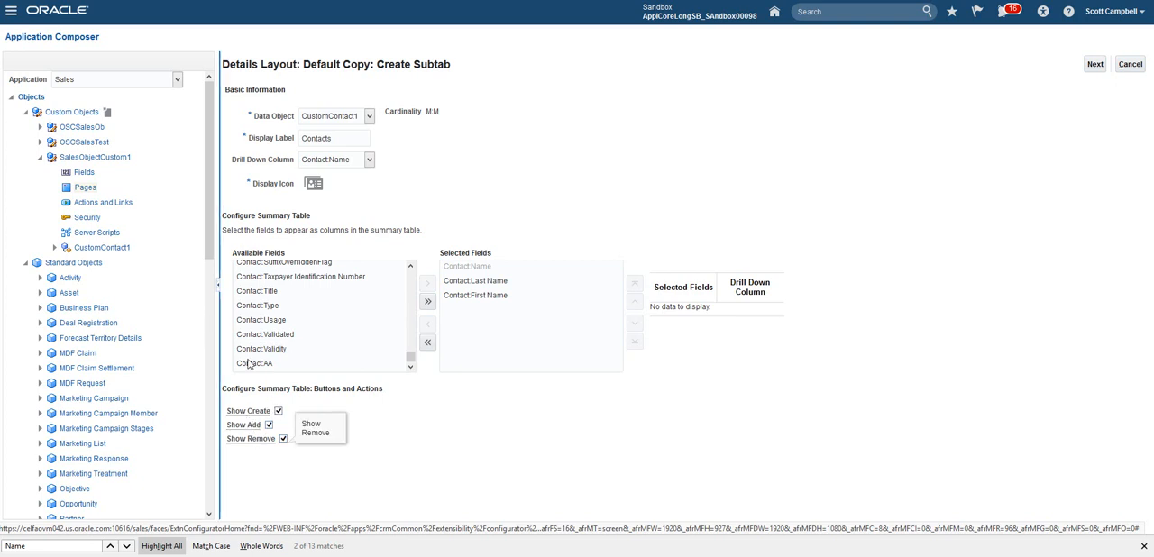
pyautogui.moveTo(235, 440); pyautogui.dragTo(268, 441)
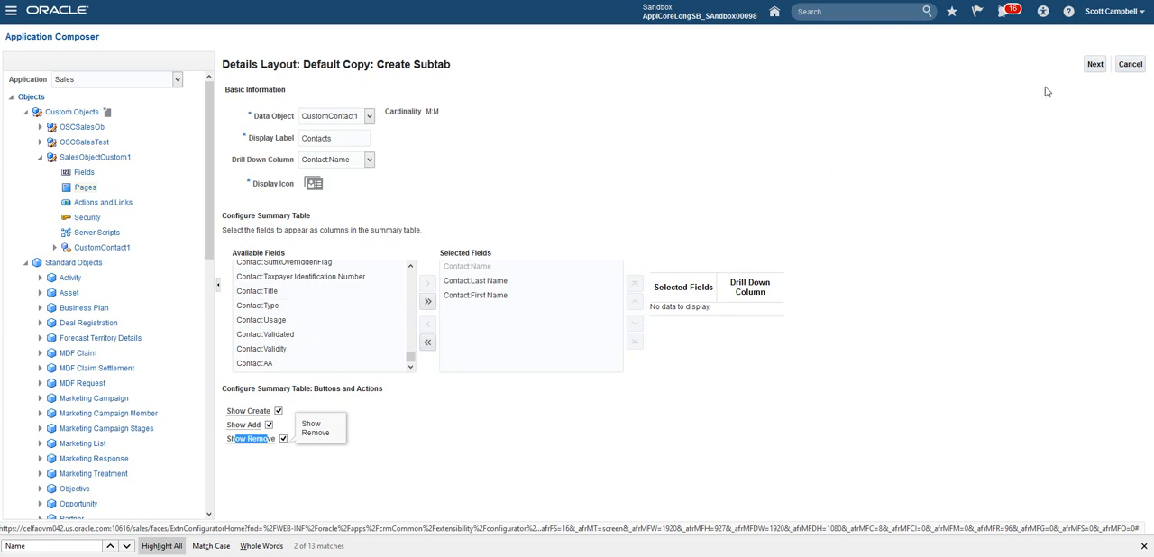
# Step: Finish the subtab setup and save the new Contacts subtab to the Default Copy details layout
pyautogui.click(1094, 65)
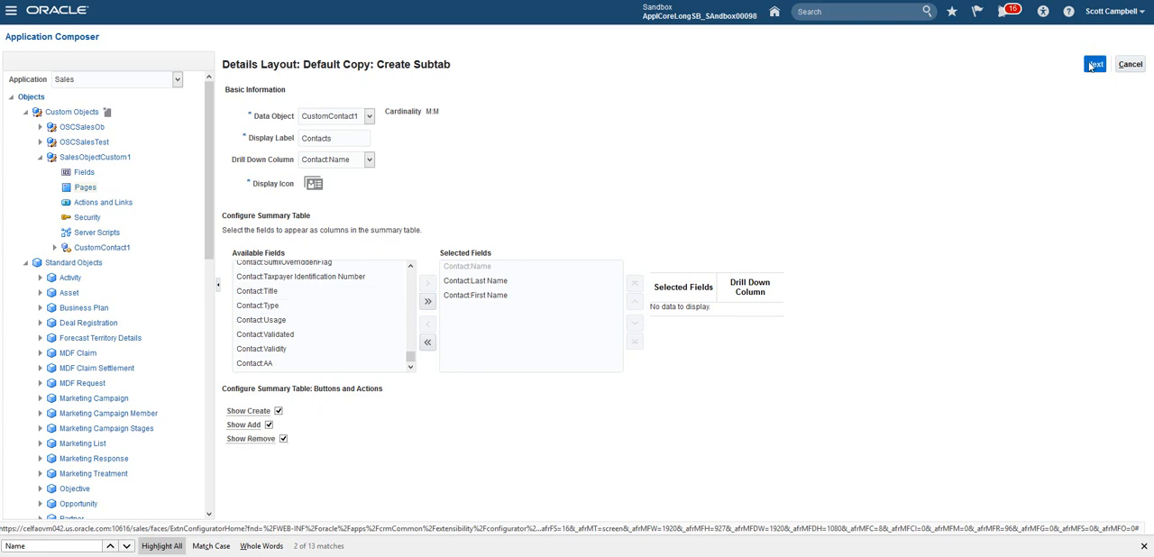
pyautogui.click(1077, 64)
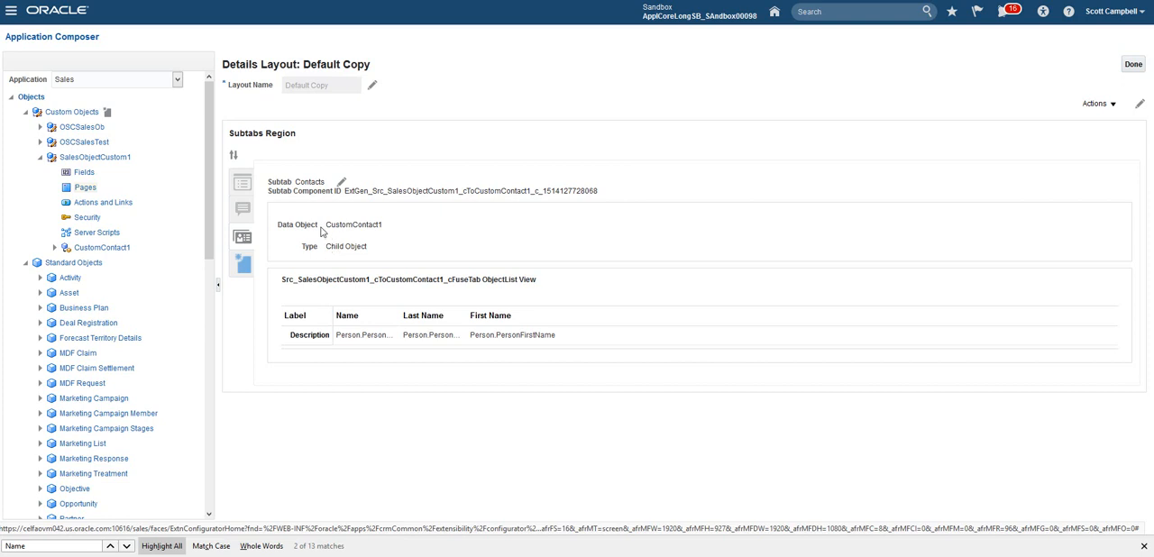
pyautogui.moveTo(295, 182); pyautogui.dragTo(315, 182)
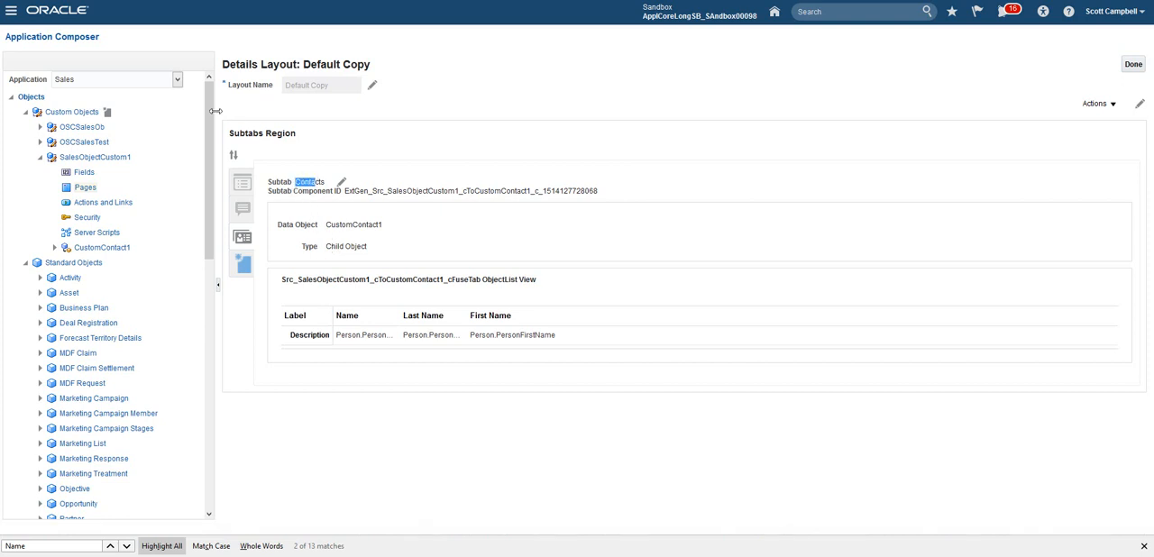
# Step: Go to the SalesObjectCustom1 work area and create a record named My First Record, saving it and continuing to its details
pyautogui.click(15, 15)
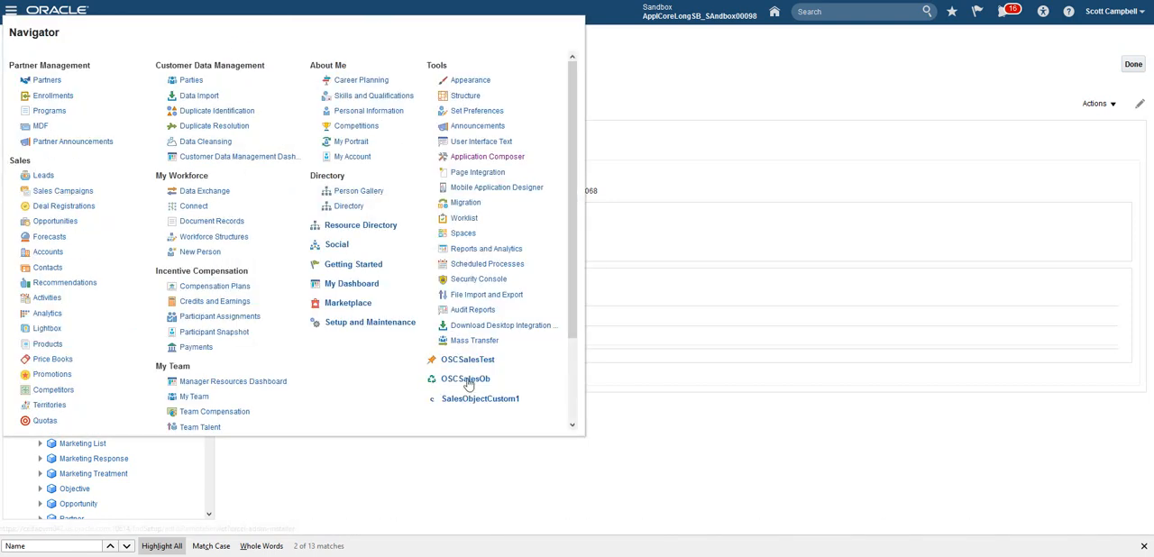
pyautogui.click(468, 402)
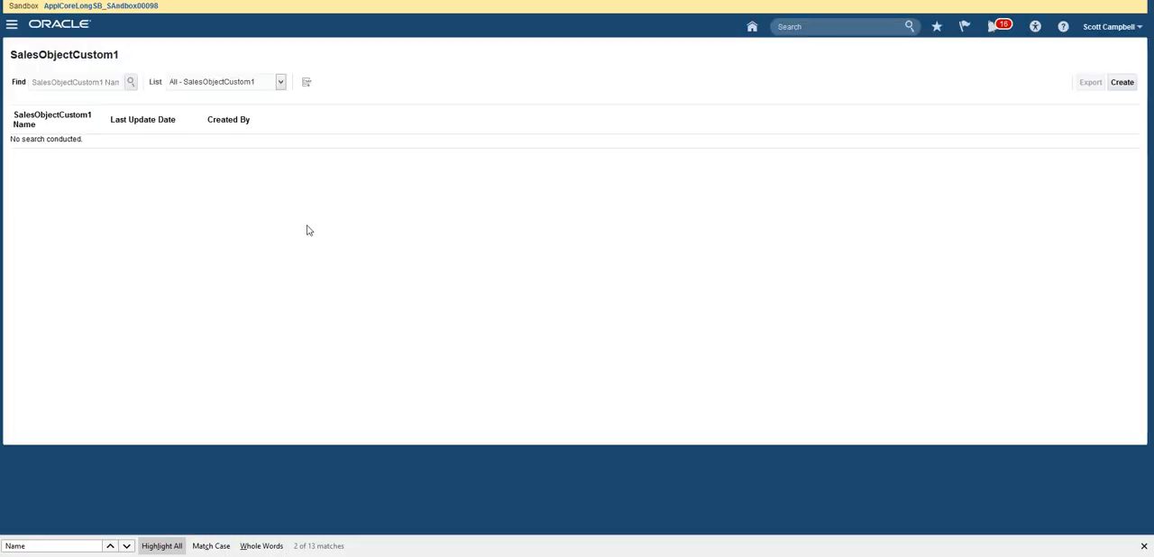
pyautogui.click(1121, 82)
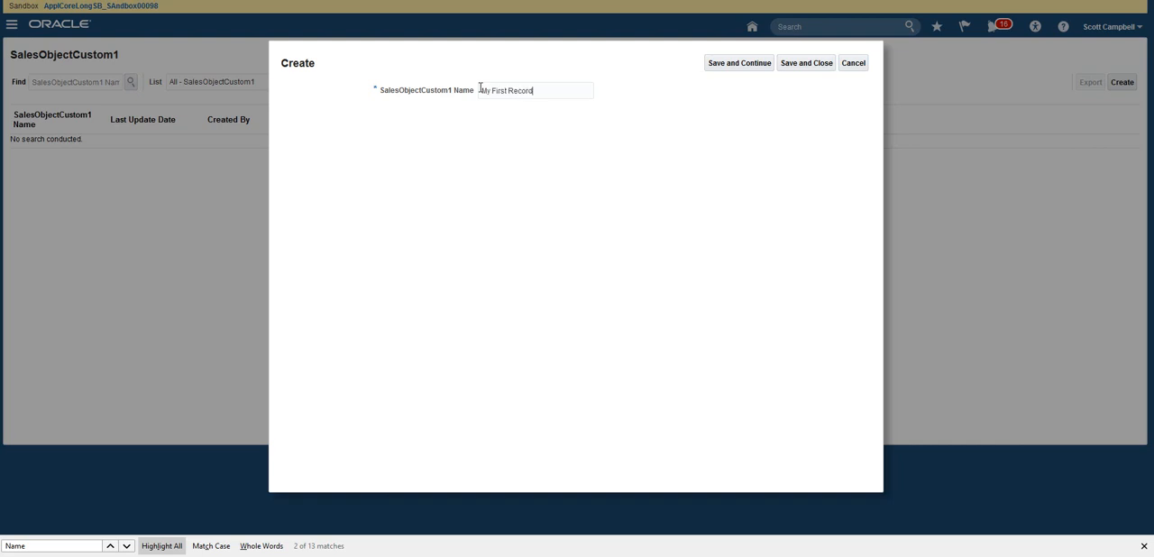
pyautogui.click(728, 63)
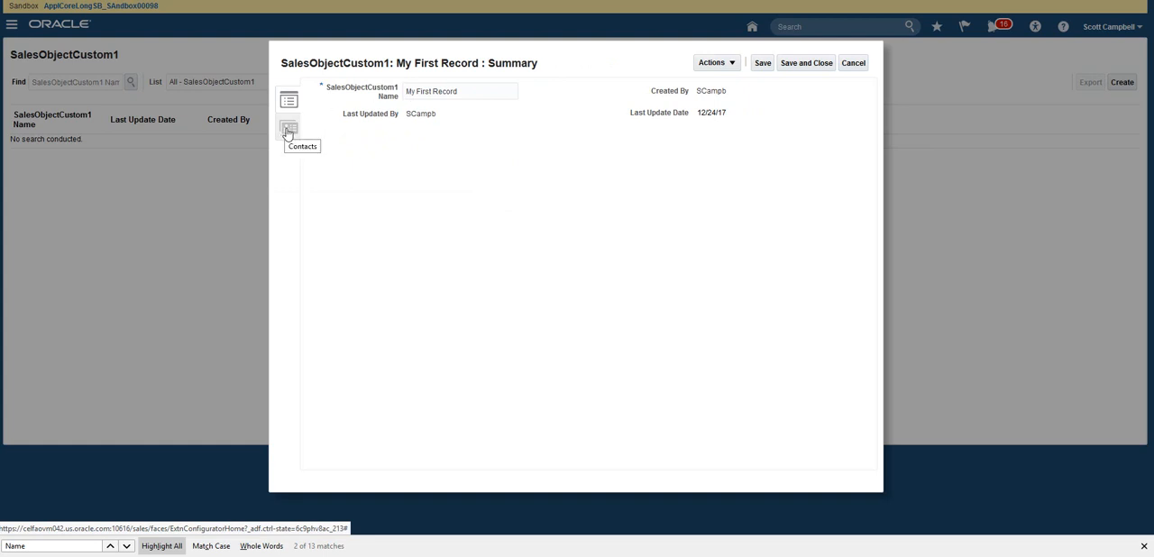
# Step: Add the listed existing contact in the record's Contacts subtab and test its drill-down link, returning without changes to the contact
pyautogui.click(288, 131)
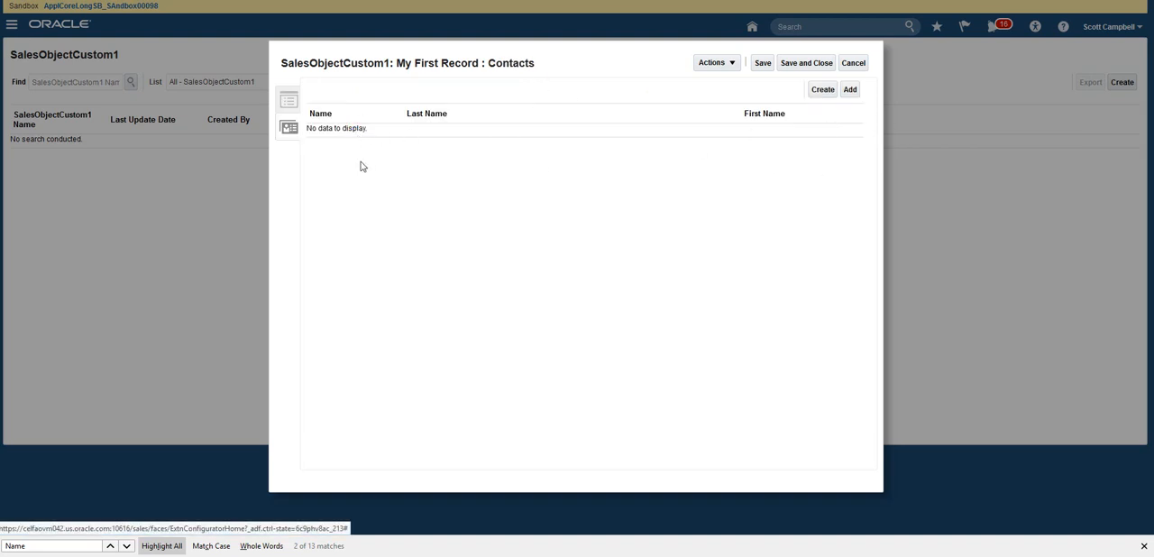
pyautogui.moveTo(282, 61); pyautogui.dragTo(575, 67)
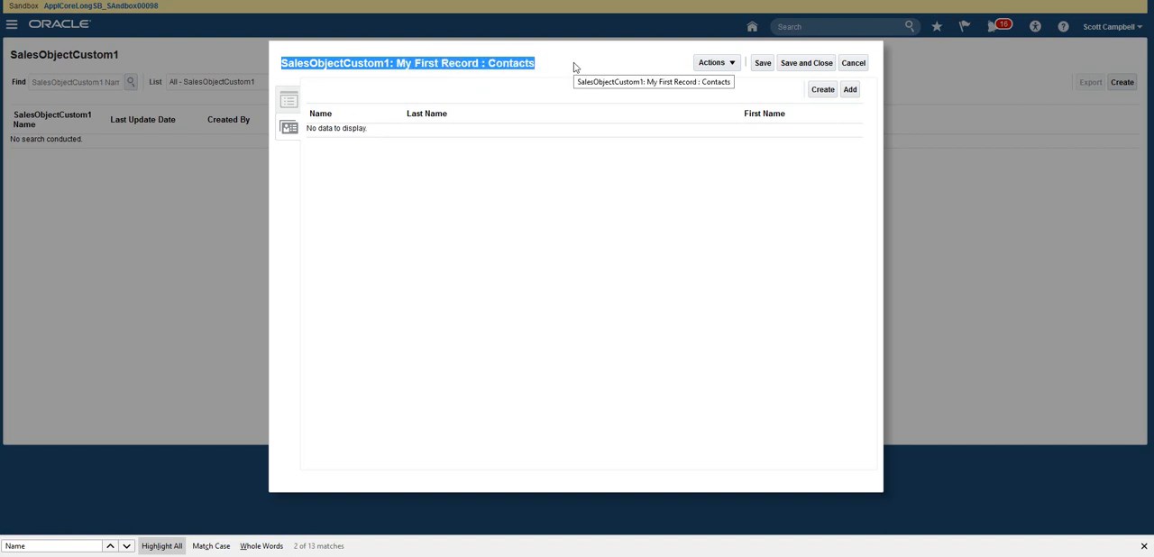
pyautogui.click(851, 89)
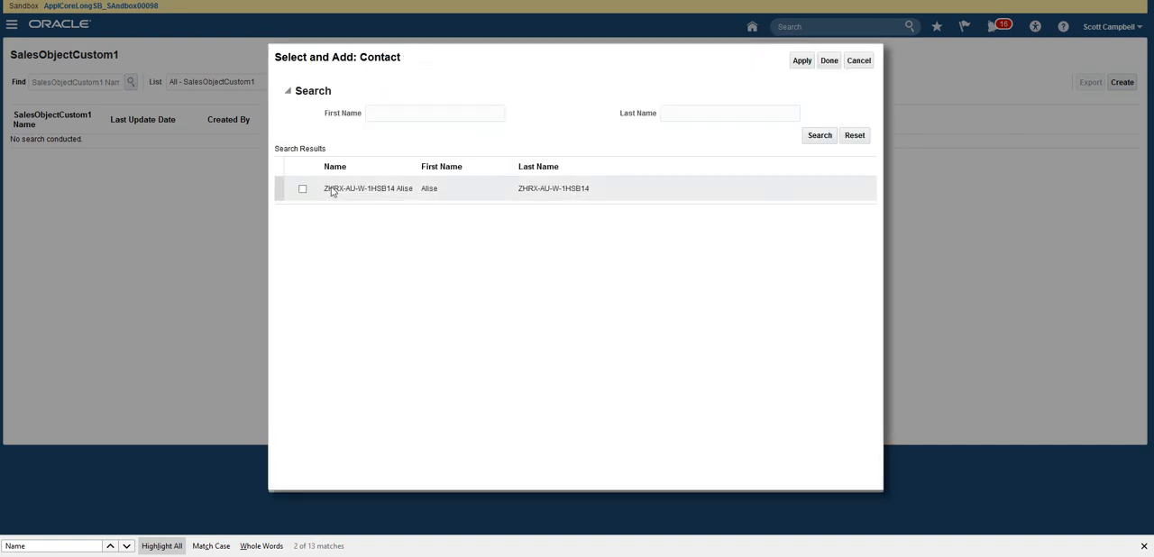
pyautogui.click(303, 190)
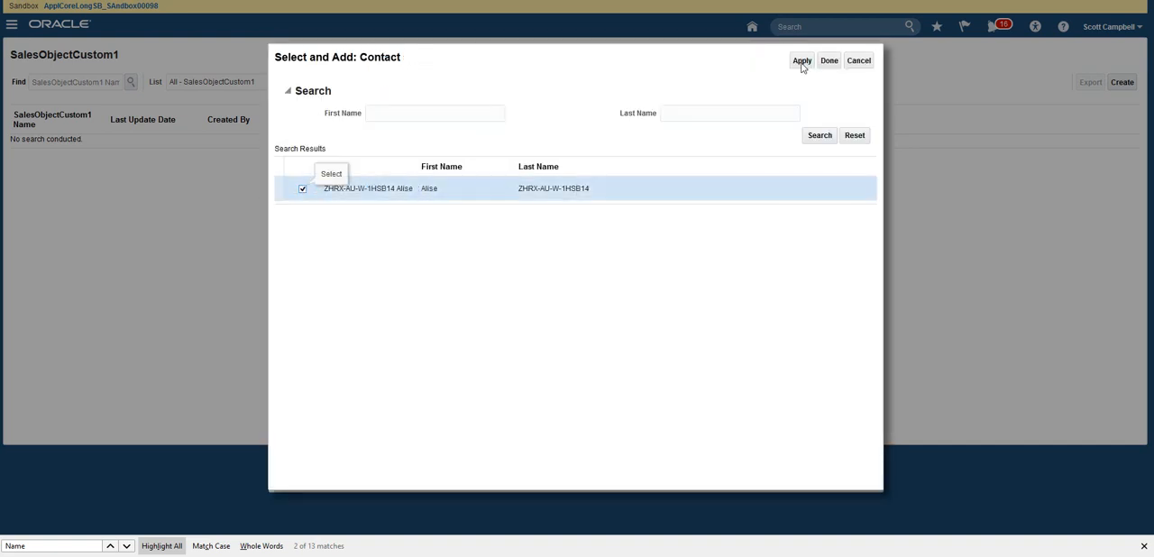
pyautogui.click(827, 60)
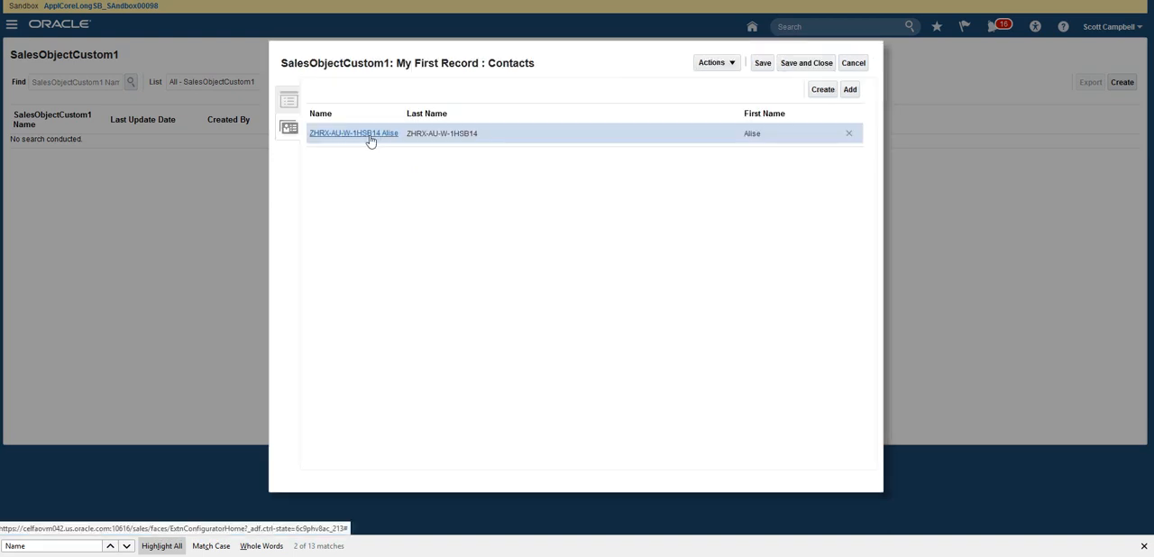
pyautogui.click(357, 135)
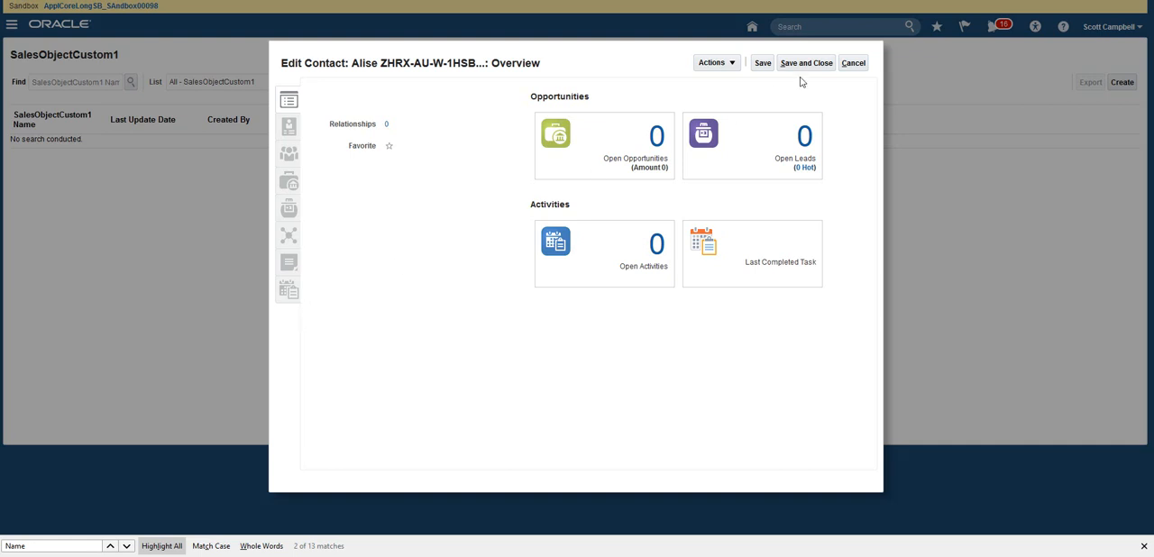
pyautogui.click(853, 63)
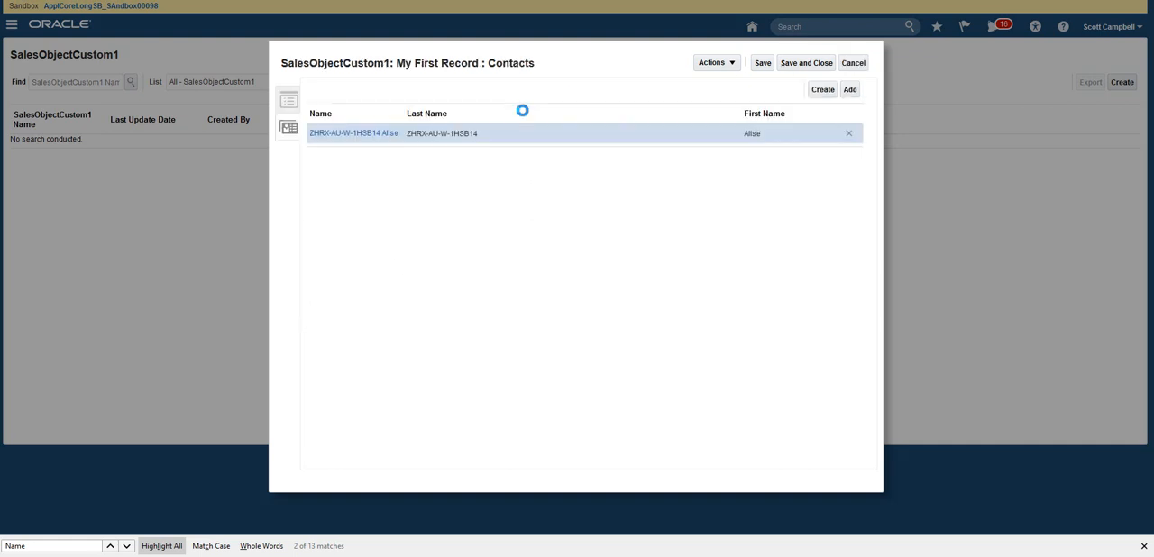
# Step: Start a new contact from the Contacts subtab with the prefix Mr. and fill in the contact's first and last name
pyautogui.click(823, 93)
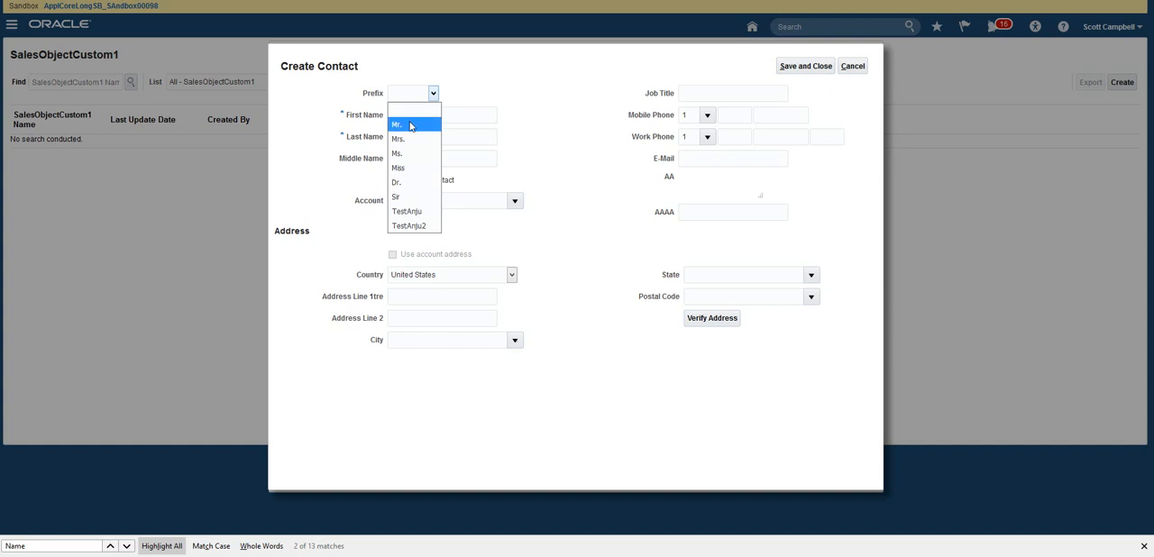
pyautogui.click(406, 124)
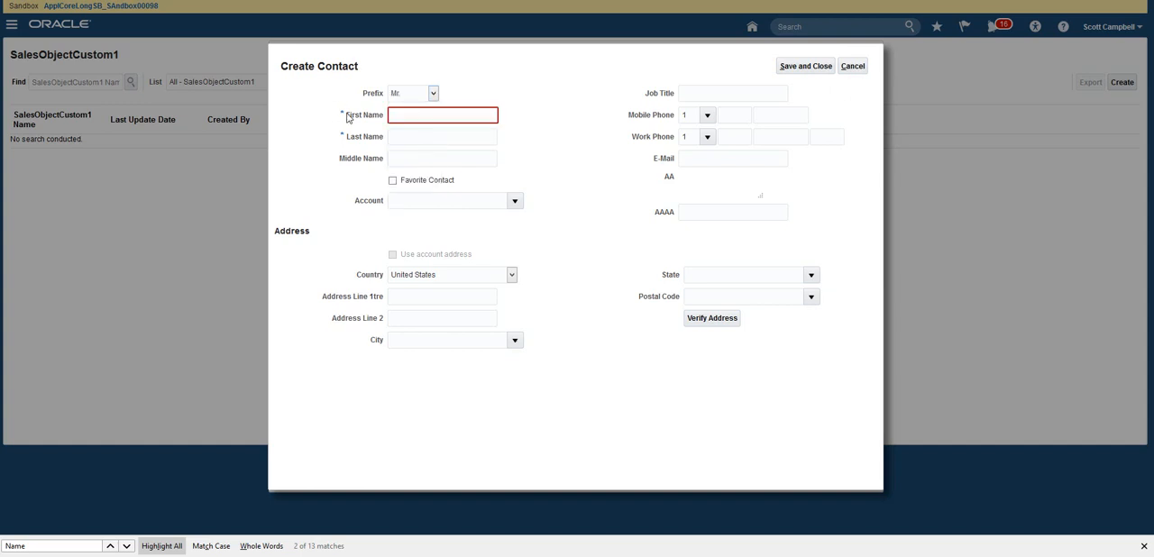
pyautogui.click(393, 117)
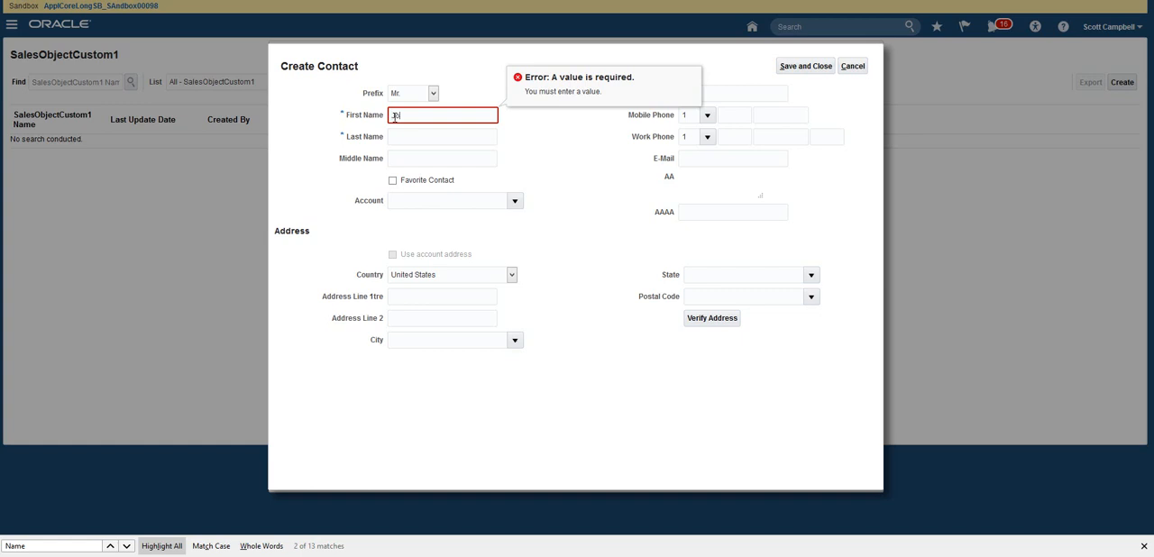
pyautogui.press('Tab')
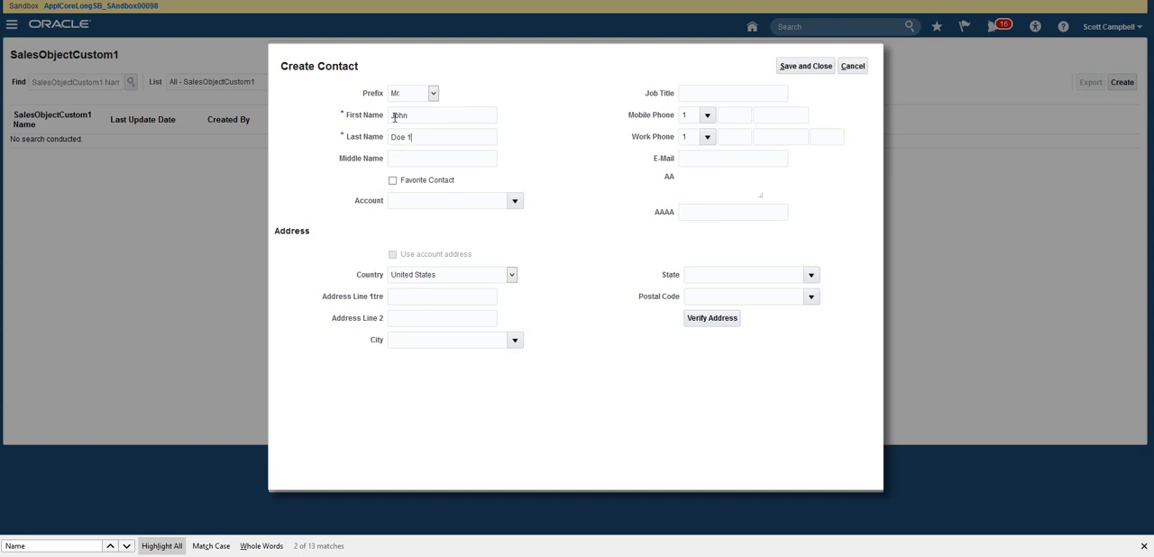
pyautogui.doubleClick(394, 117)
pyautogui.doubleClick(396, 137)
pyautogui.doubleClick(403, 118)
pyautogui.click(403, 118)
pyautogui.doubleClick(402, 137)
pyautogui.click(402, 137)
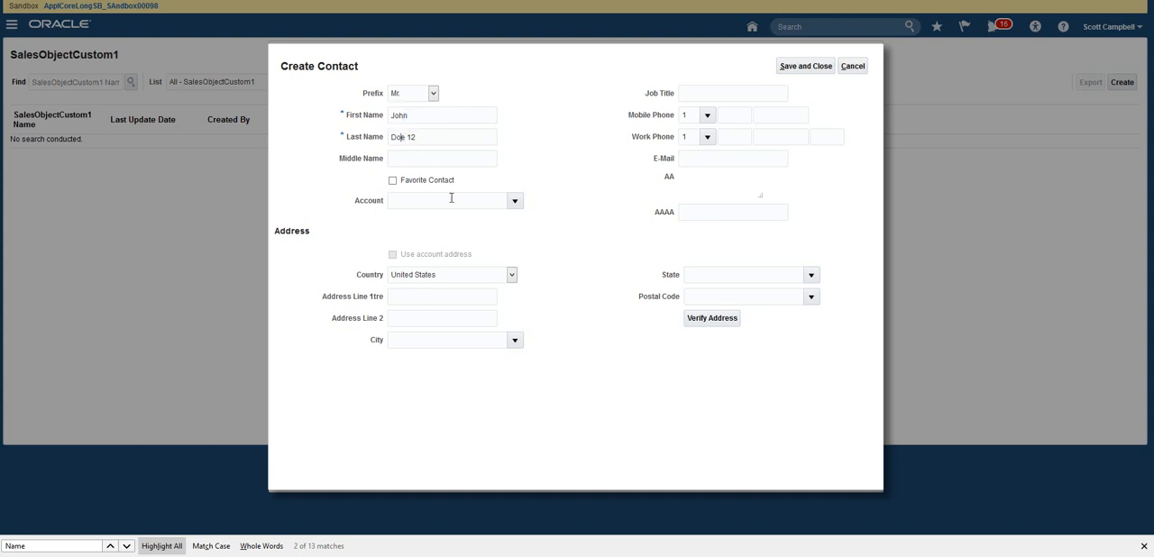
pyautogui.click(410, 136)
pyautogui.press('BackSpace')
# Step: Save the new contact and continue with its creation instead of selecting one of the possible duplicates
pyautogui.click(817, 70)
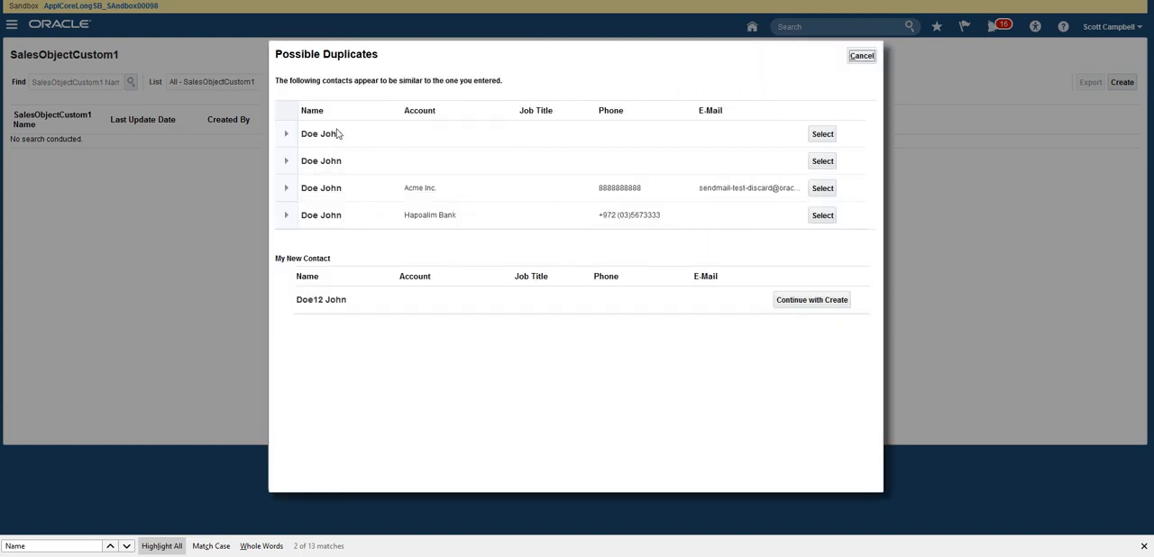
pyautogui.moveTo(350, 305); pyautogui.dragTo(296, 299)
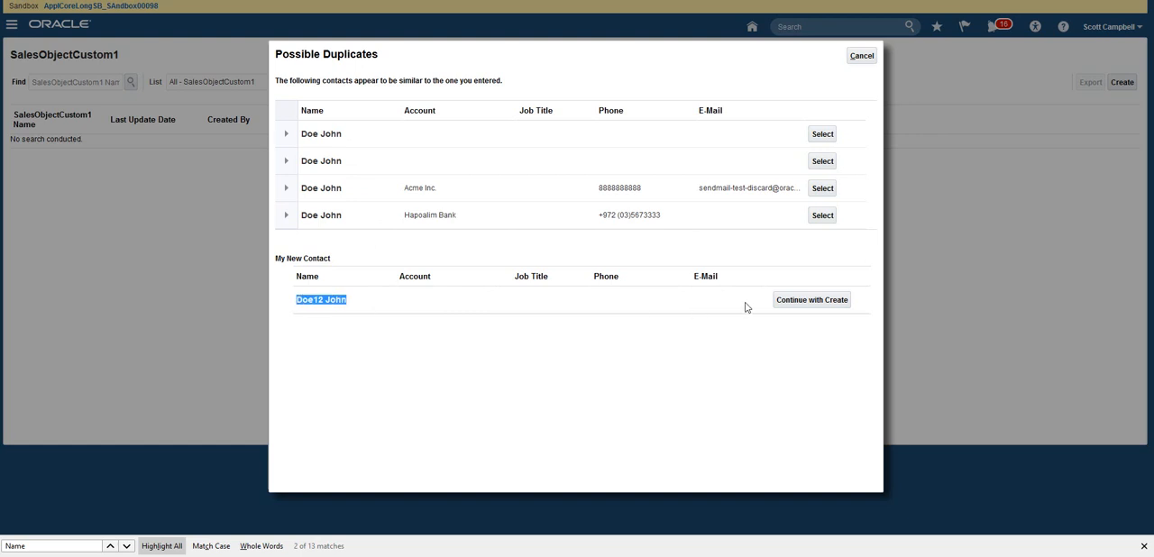
pyautogui.click(808, 300)
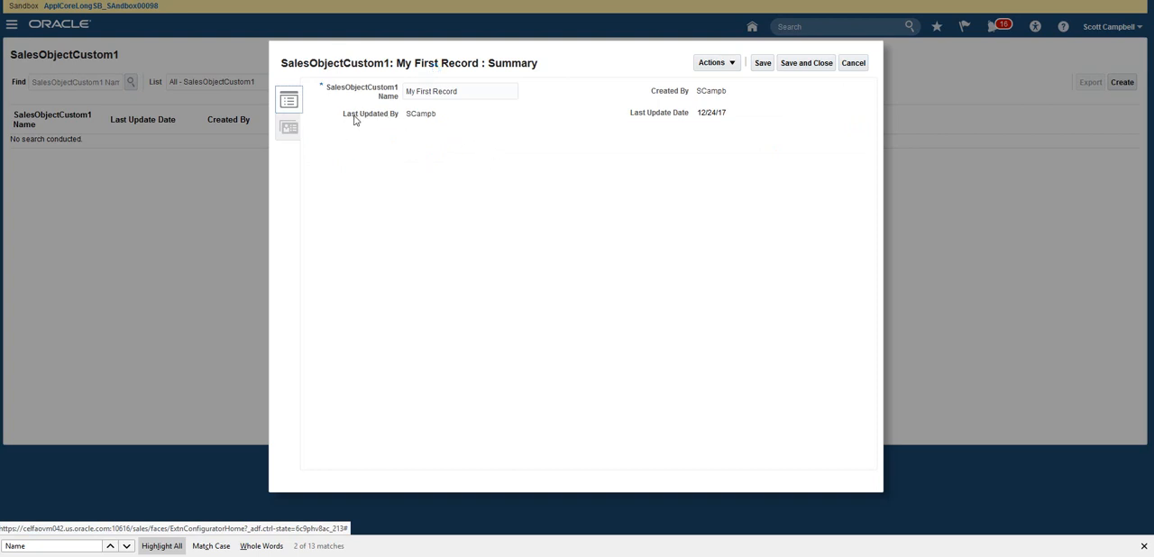
# Step: Check the record's Contacts and Summary subtabs for the related contacts, and save and close My First Record
pyautogui.click(299, 131)
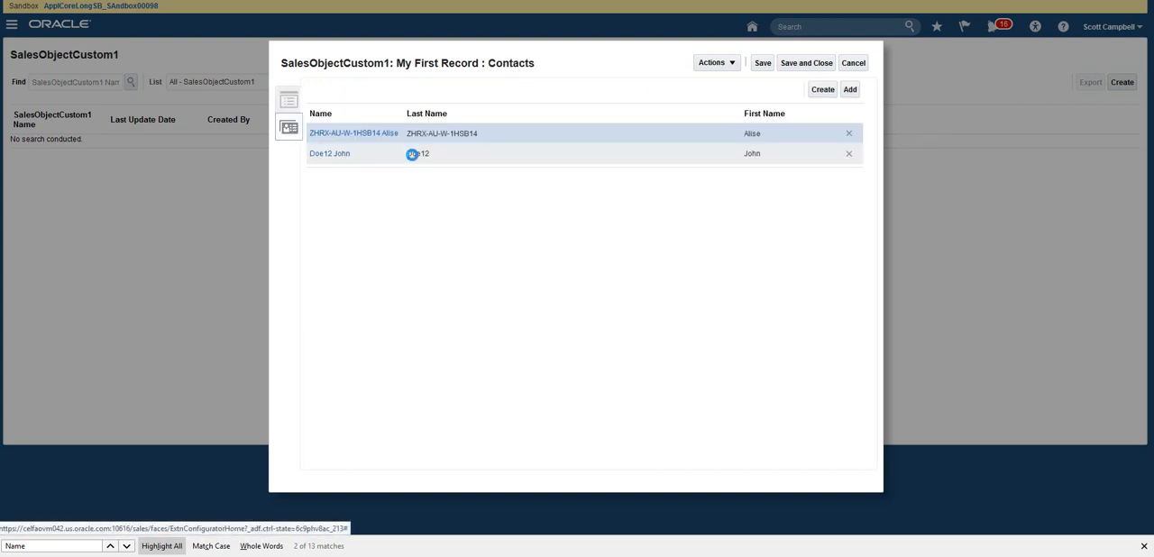
pyautogui.click(286, 100)
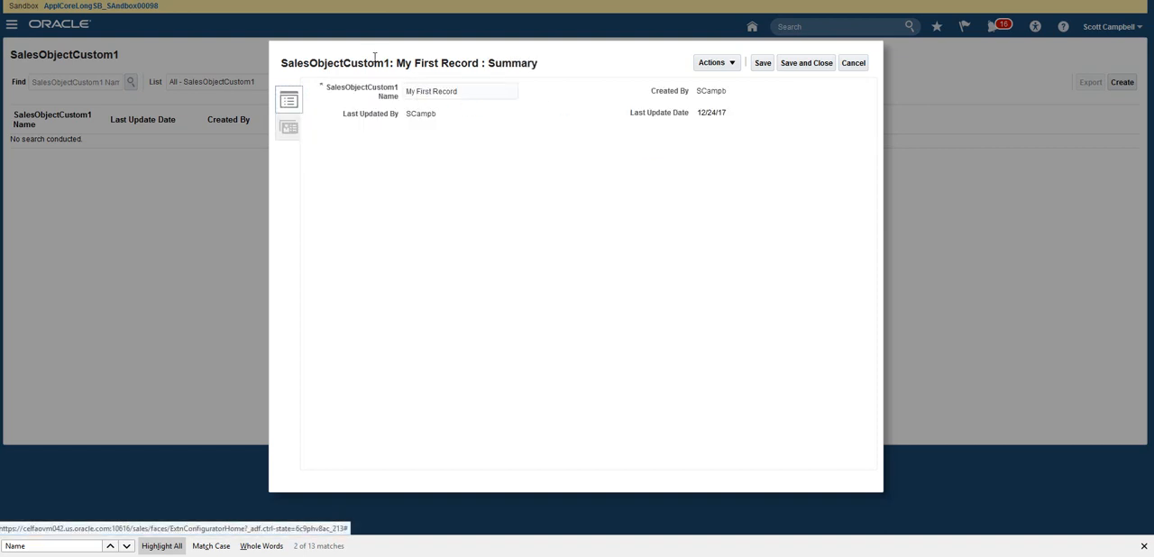
pyautogui.moveTo(282, 63); pyautogui.dragTo(391, 63)
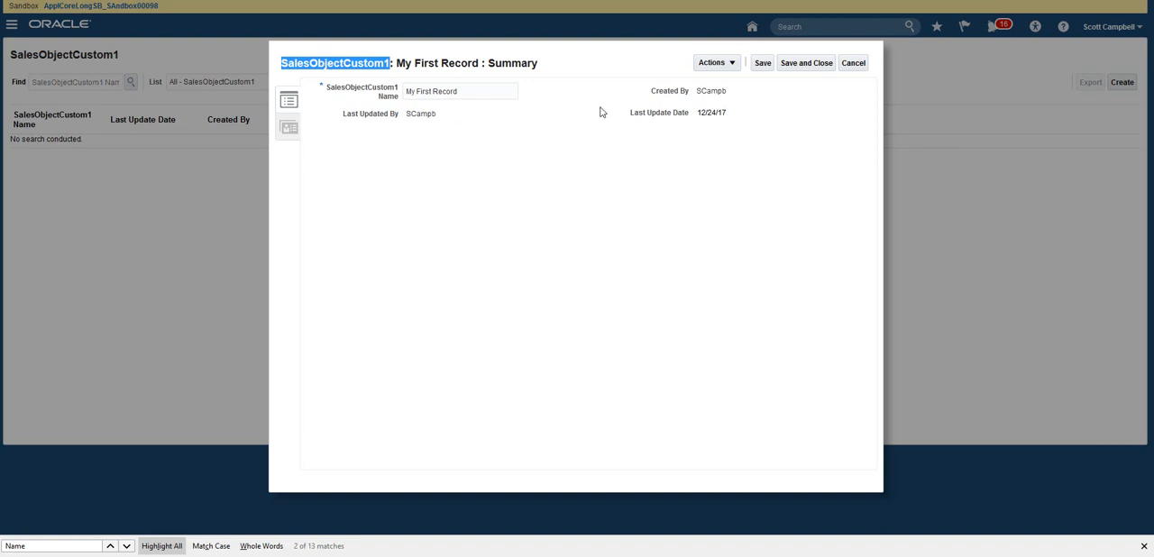
pyautogui.click(289, 127)
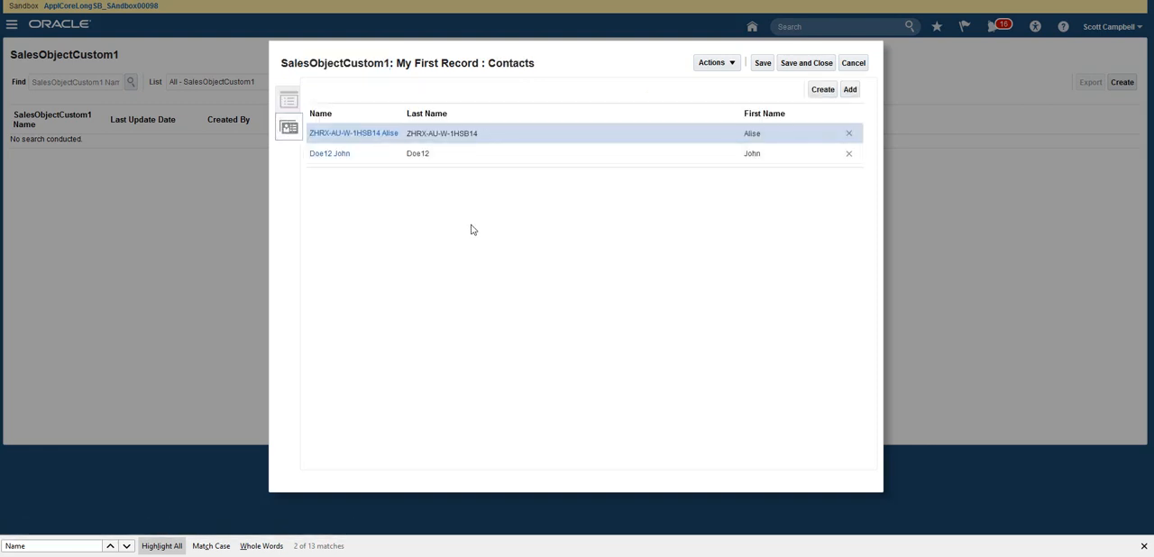
pyautogui.click(289, 101)
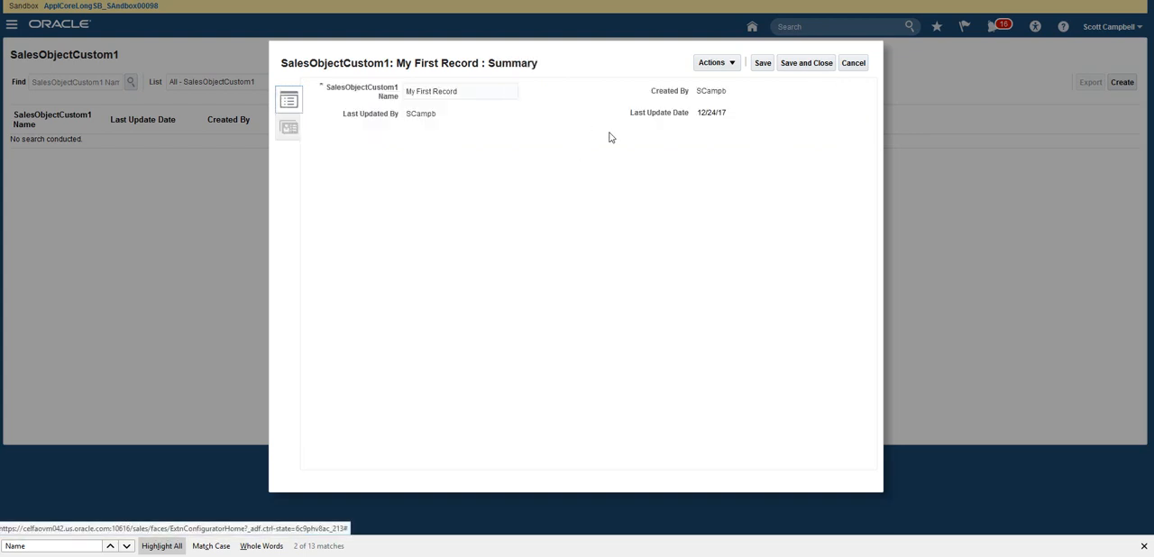
pyautogui.click(289, 128)
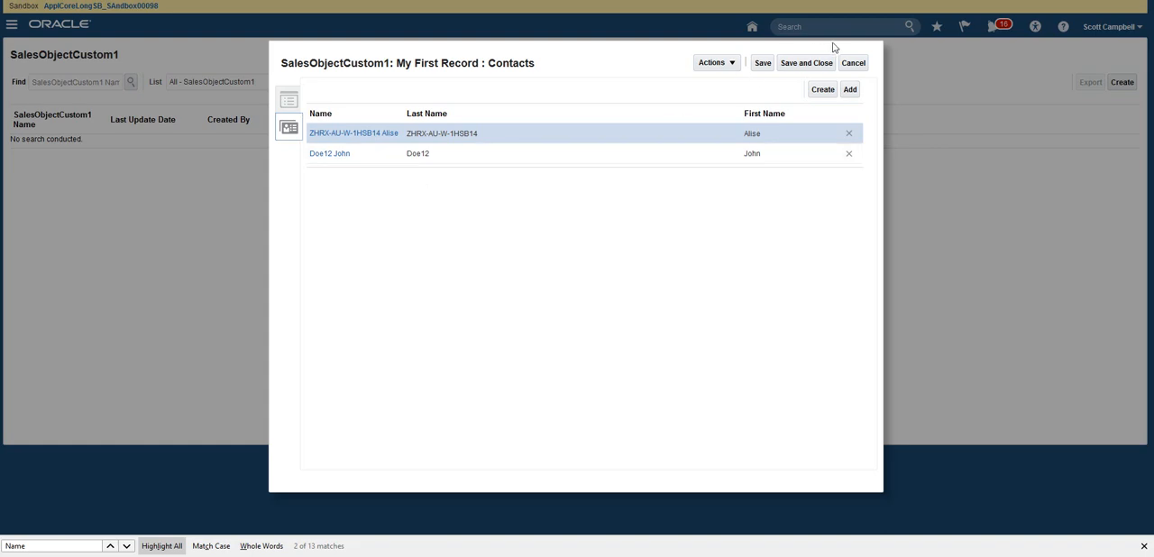
pyautogui.click(798, 64)
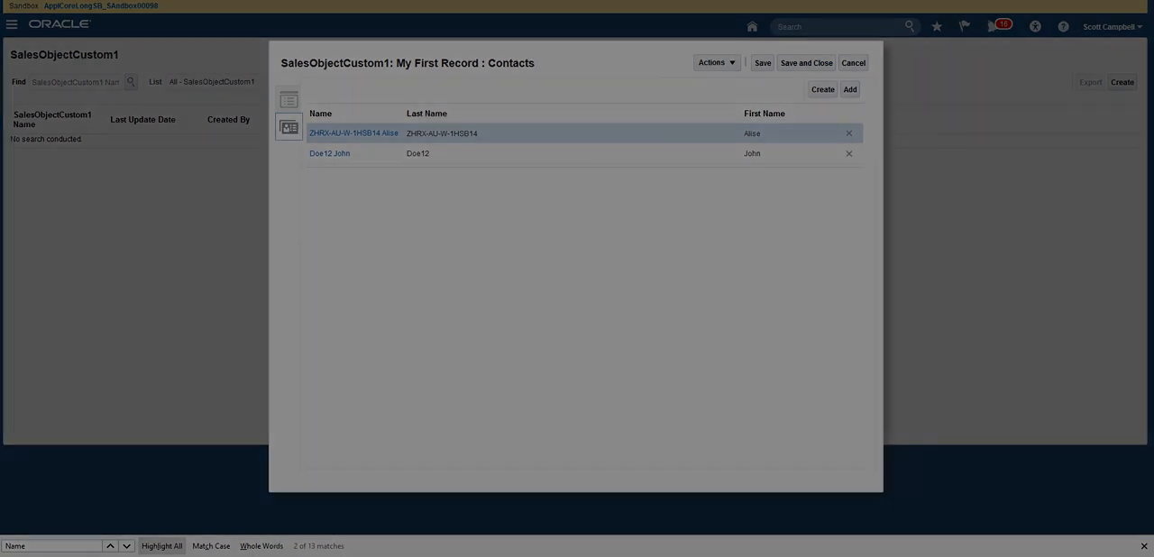